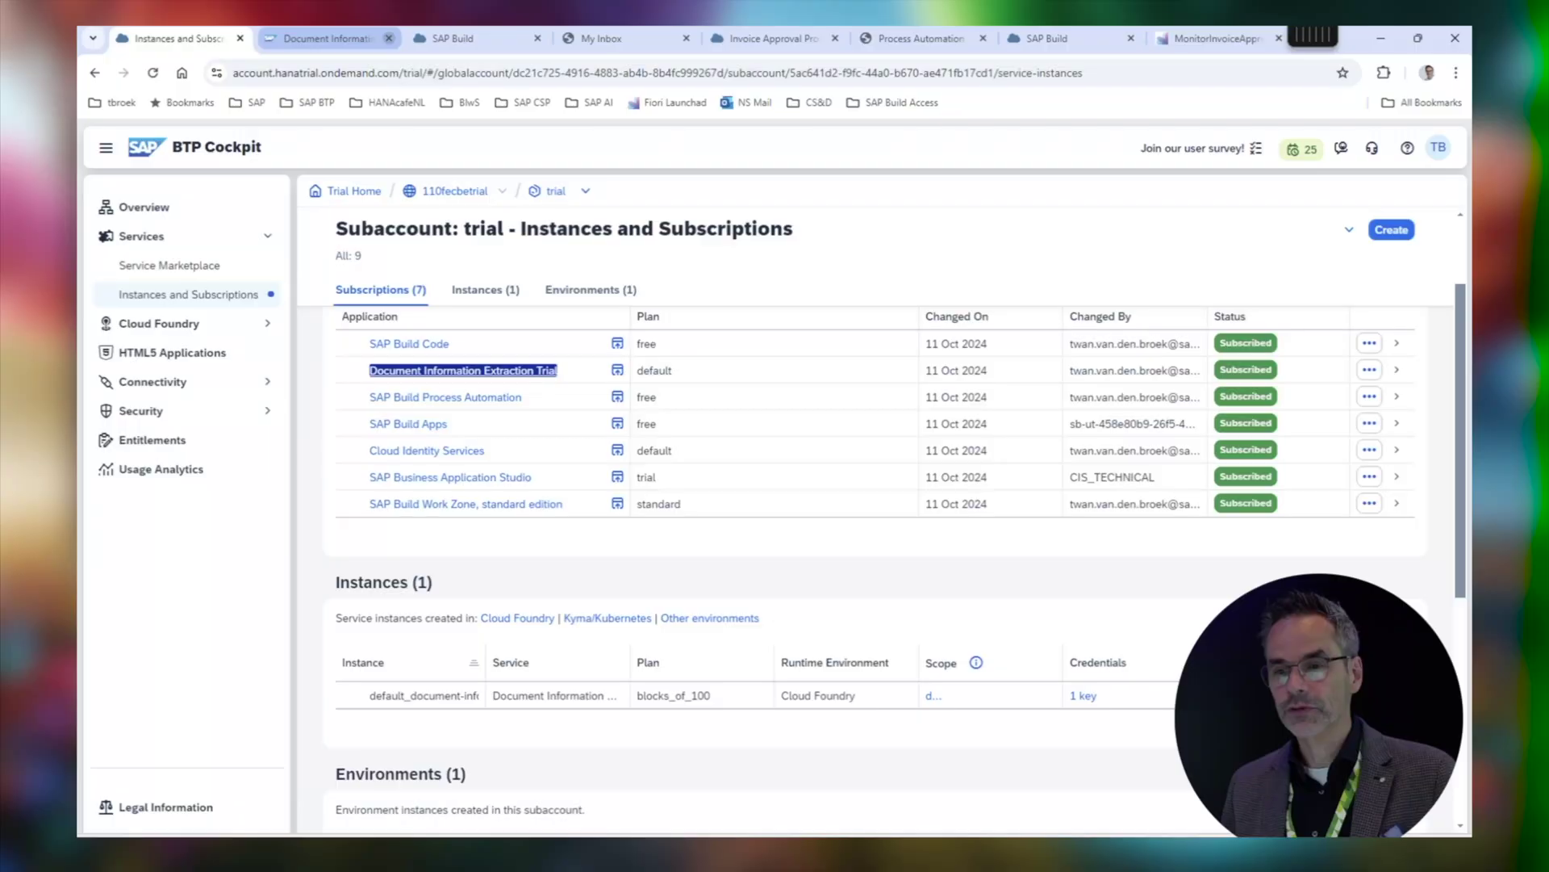
# Go from the SAP Build lobby into the Invoice Approval Process project's Extract Invoice Data automation
pyautogui.click(452, 38)
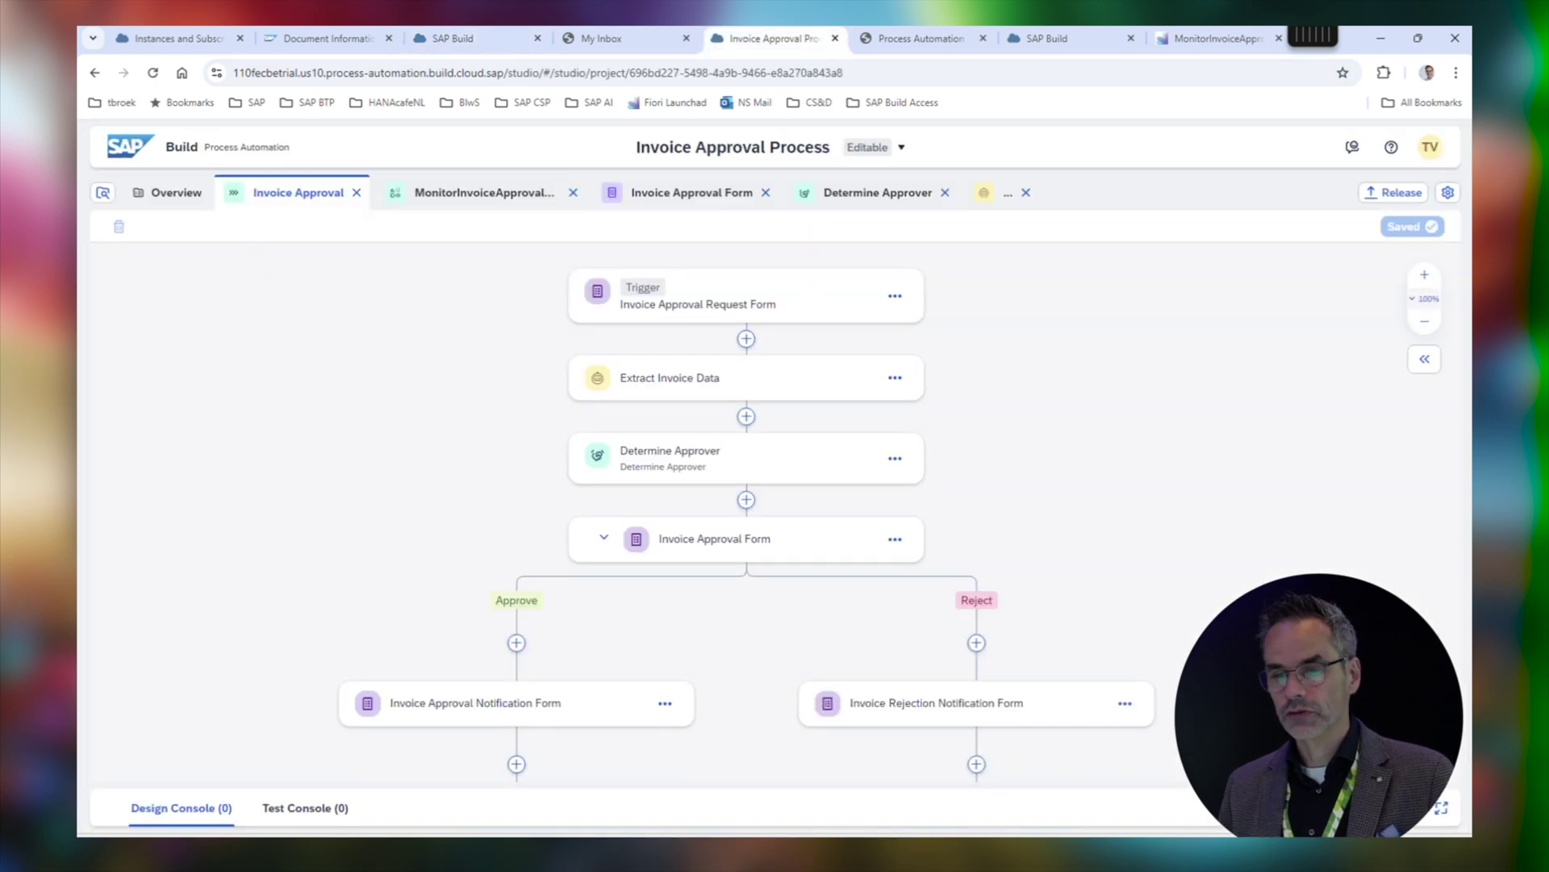
pyautogui.click(767, 38)
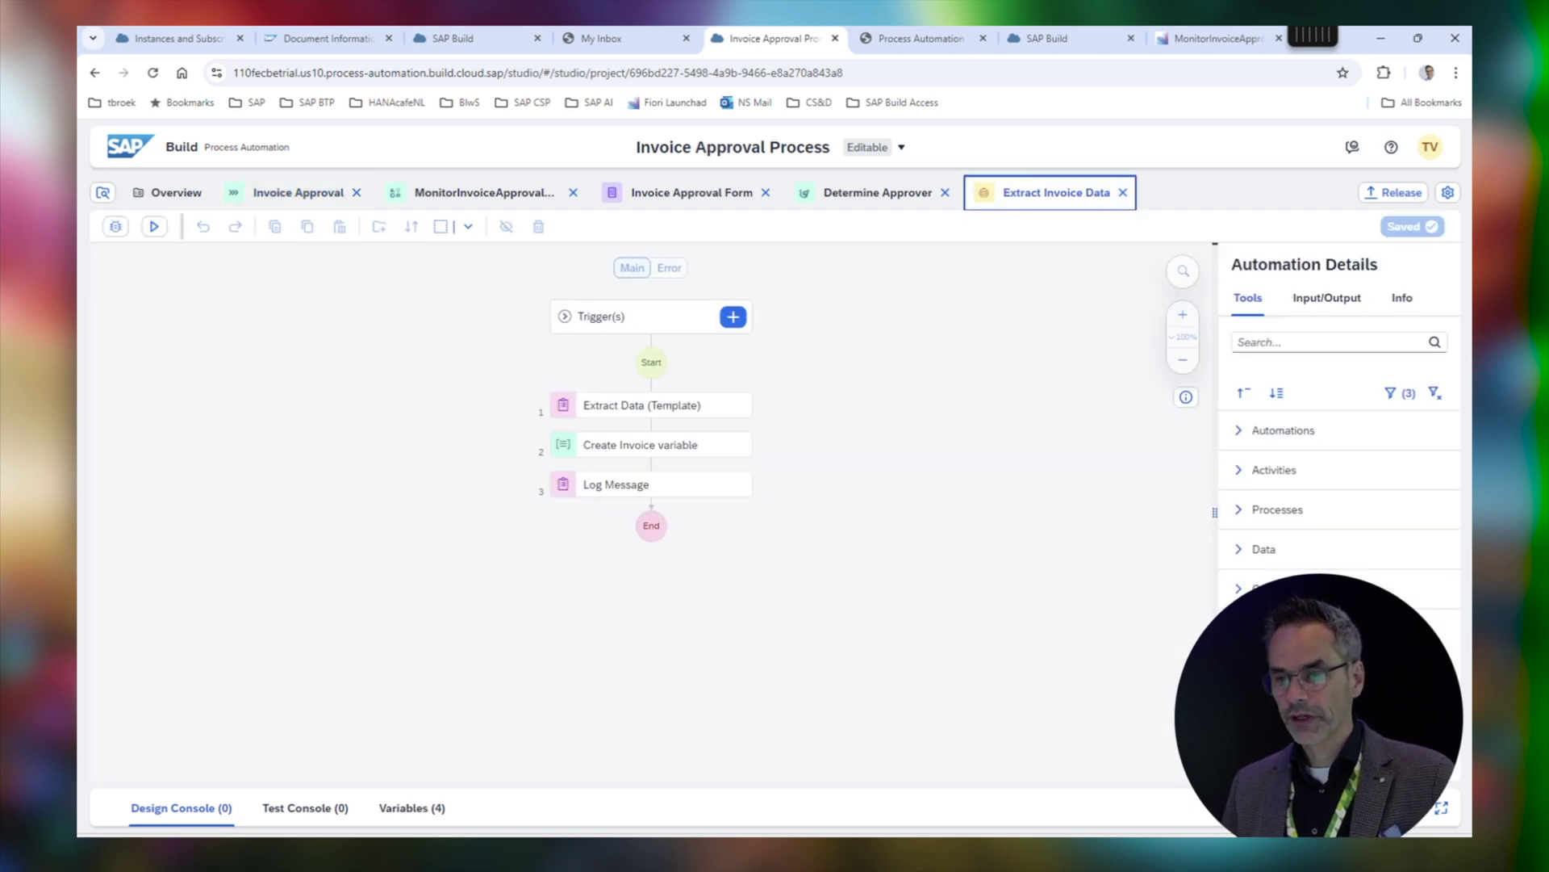
# Inspect the Extract Data (Template), Create Invoice variable and Log Message steps, then return to the Invoice Approval flow
pyautogui.click(652, 404)
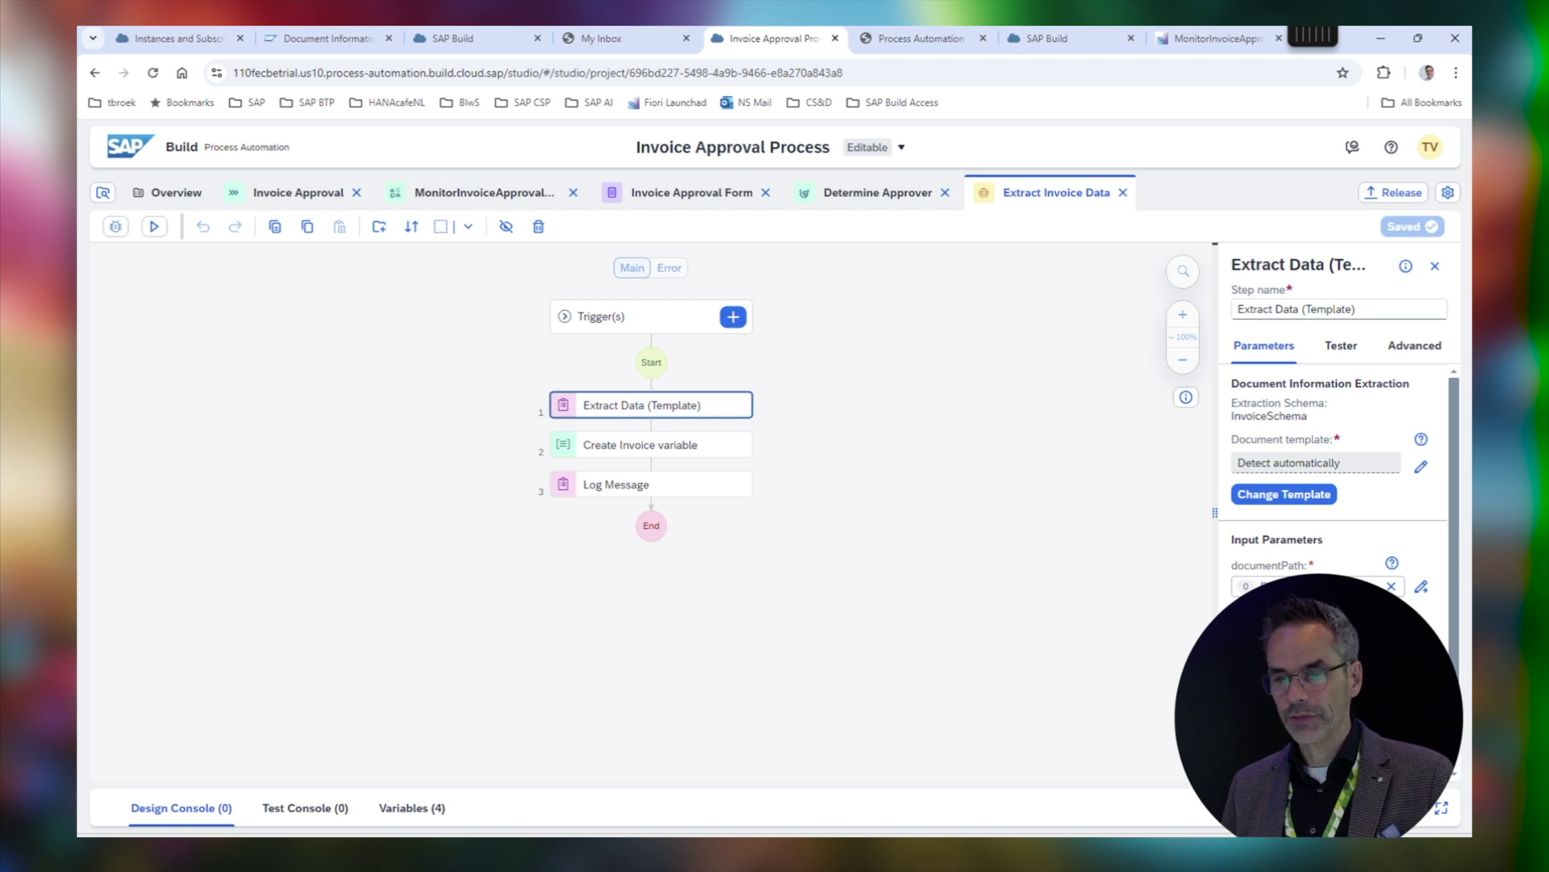
pyautogui.click(652, 445)
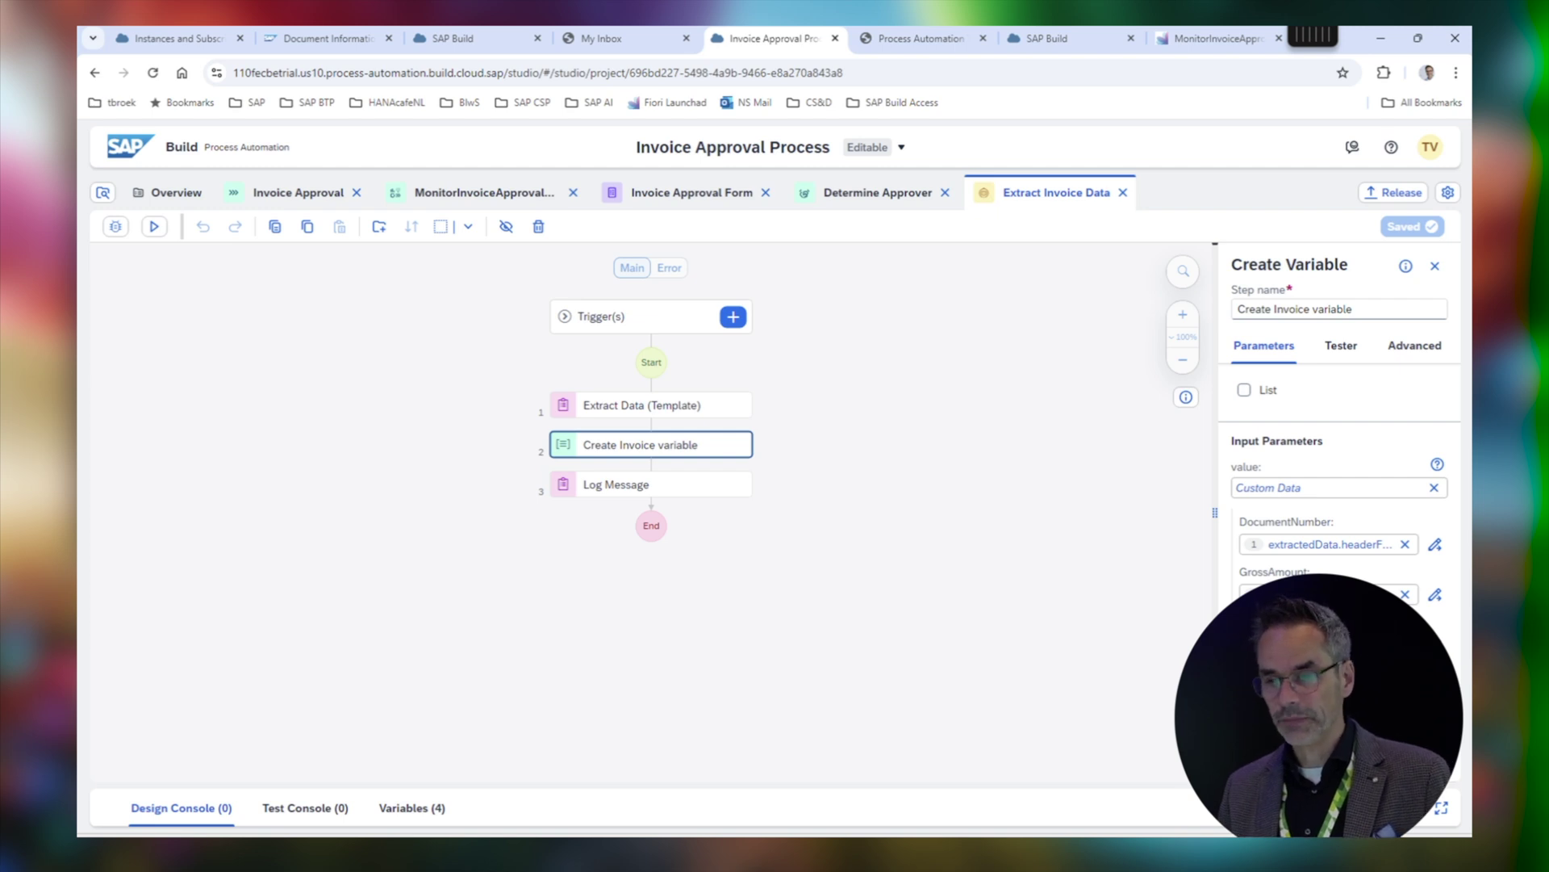
pyautogui.click(651, 485)
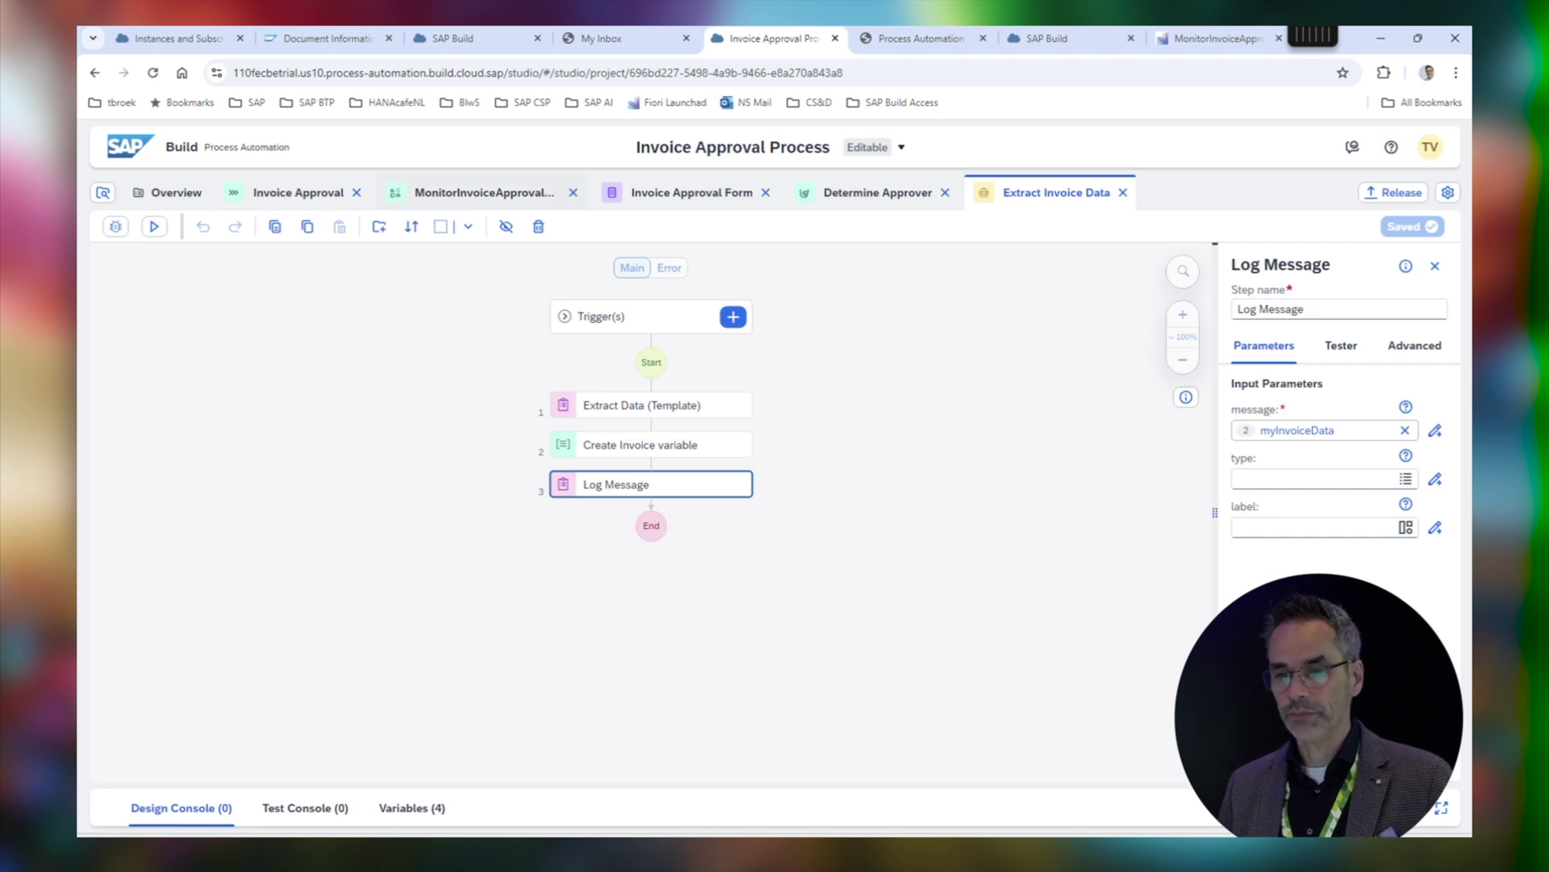
pyautogui.click(298, 192)
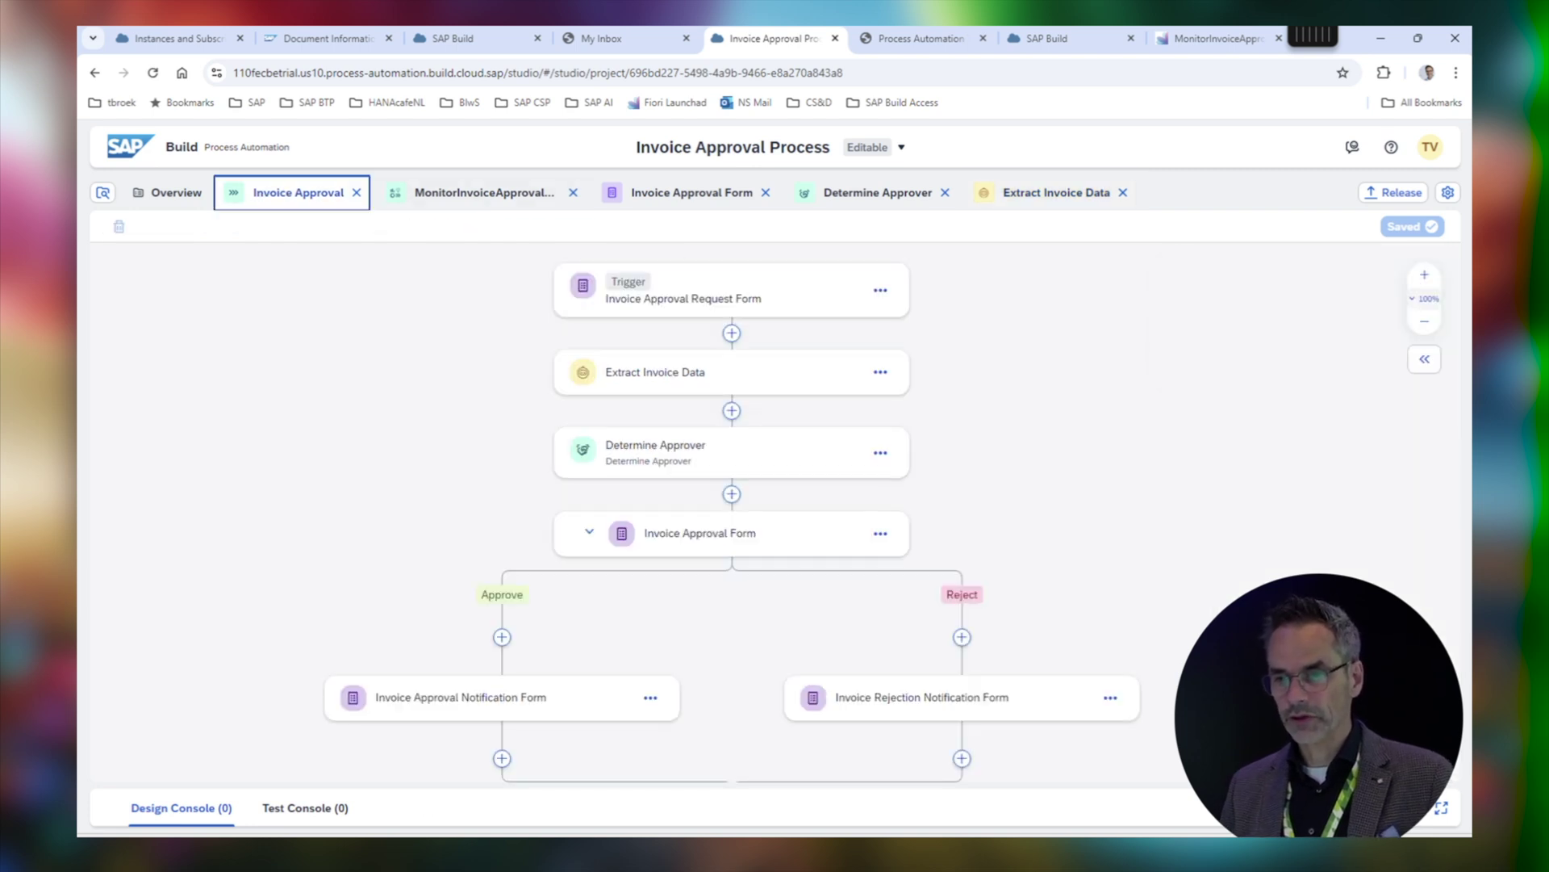
# View the DT Determine Approver decision table, then switch to the Invoice Approval Request Form
pyautogui.click(878, 192)
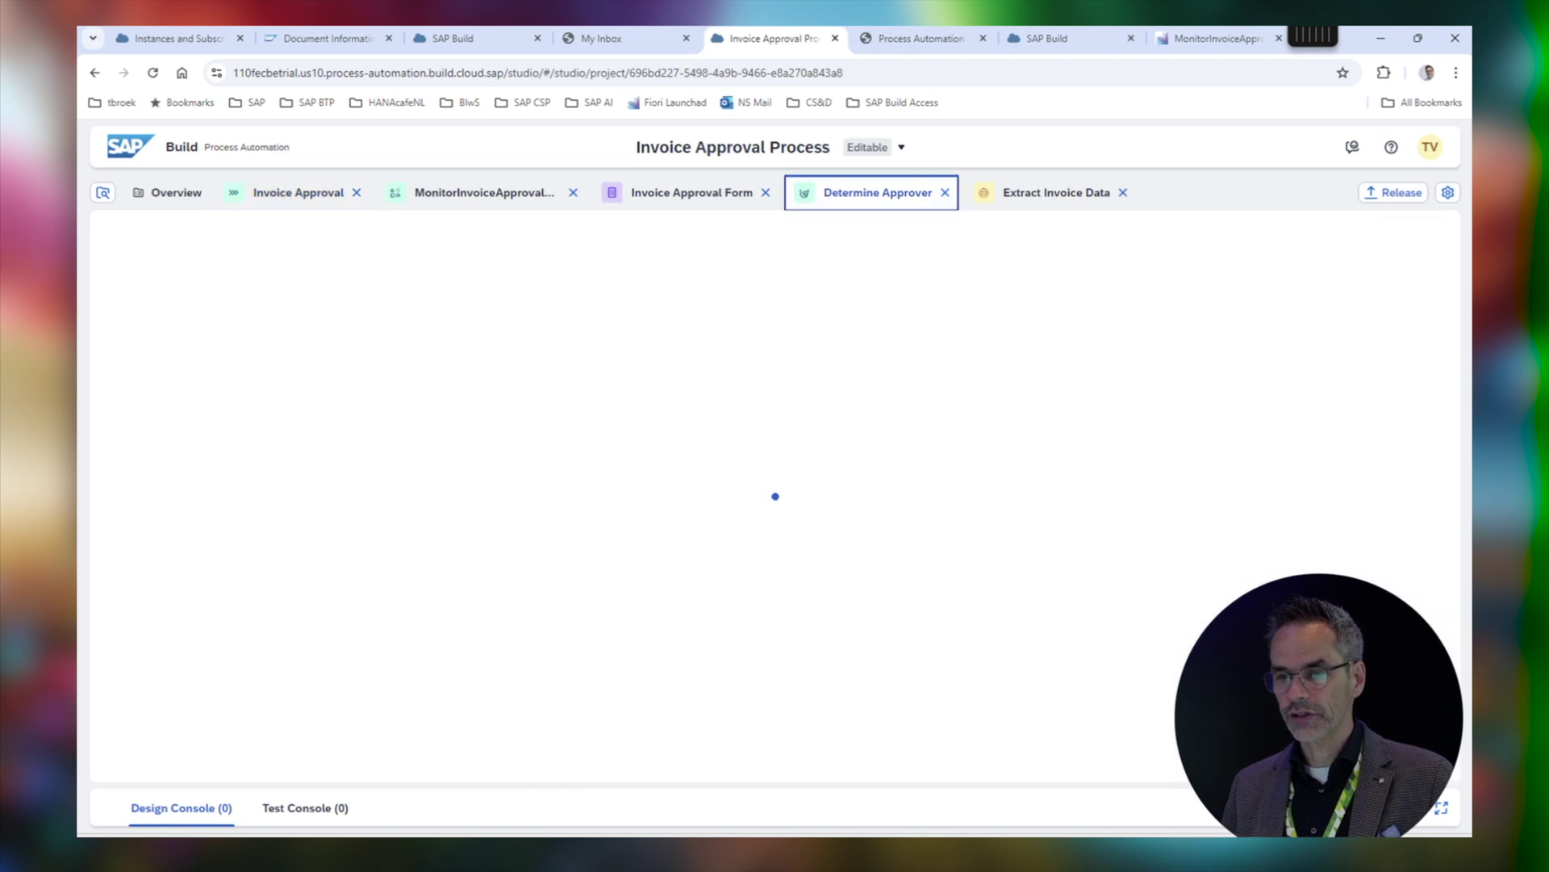
pyautogui.click(565, 670)
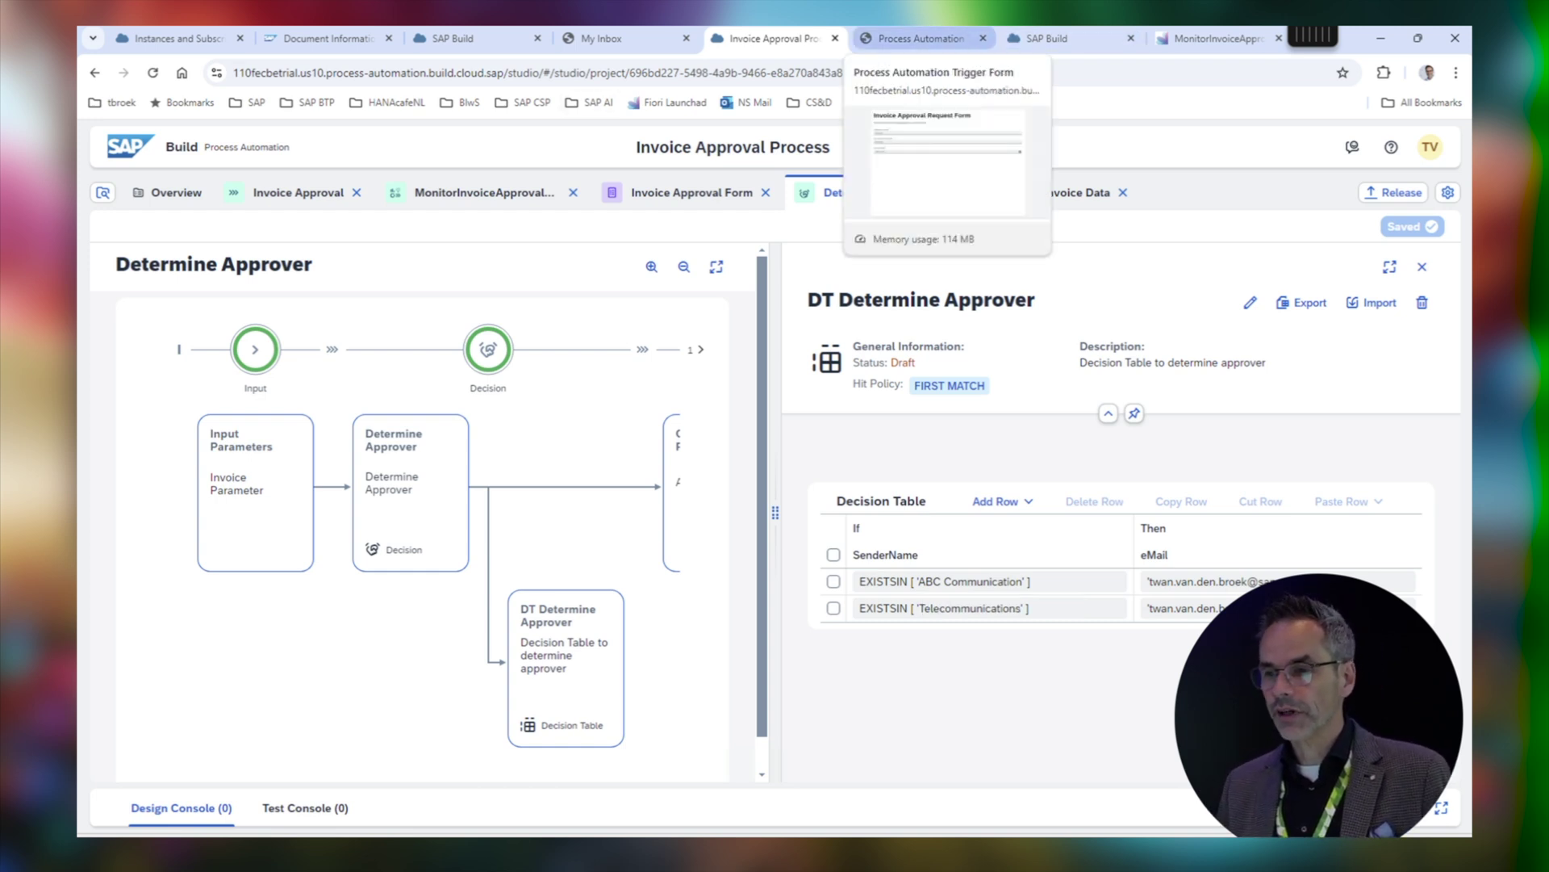
pyautogui.click(920, 38)
# Fill the request form with the employee's name, the pasted invoice (1).pdf path and date October 17, 2024
pyautogui.click(767, 280)
pyautogui.press('Tab')
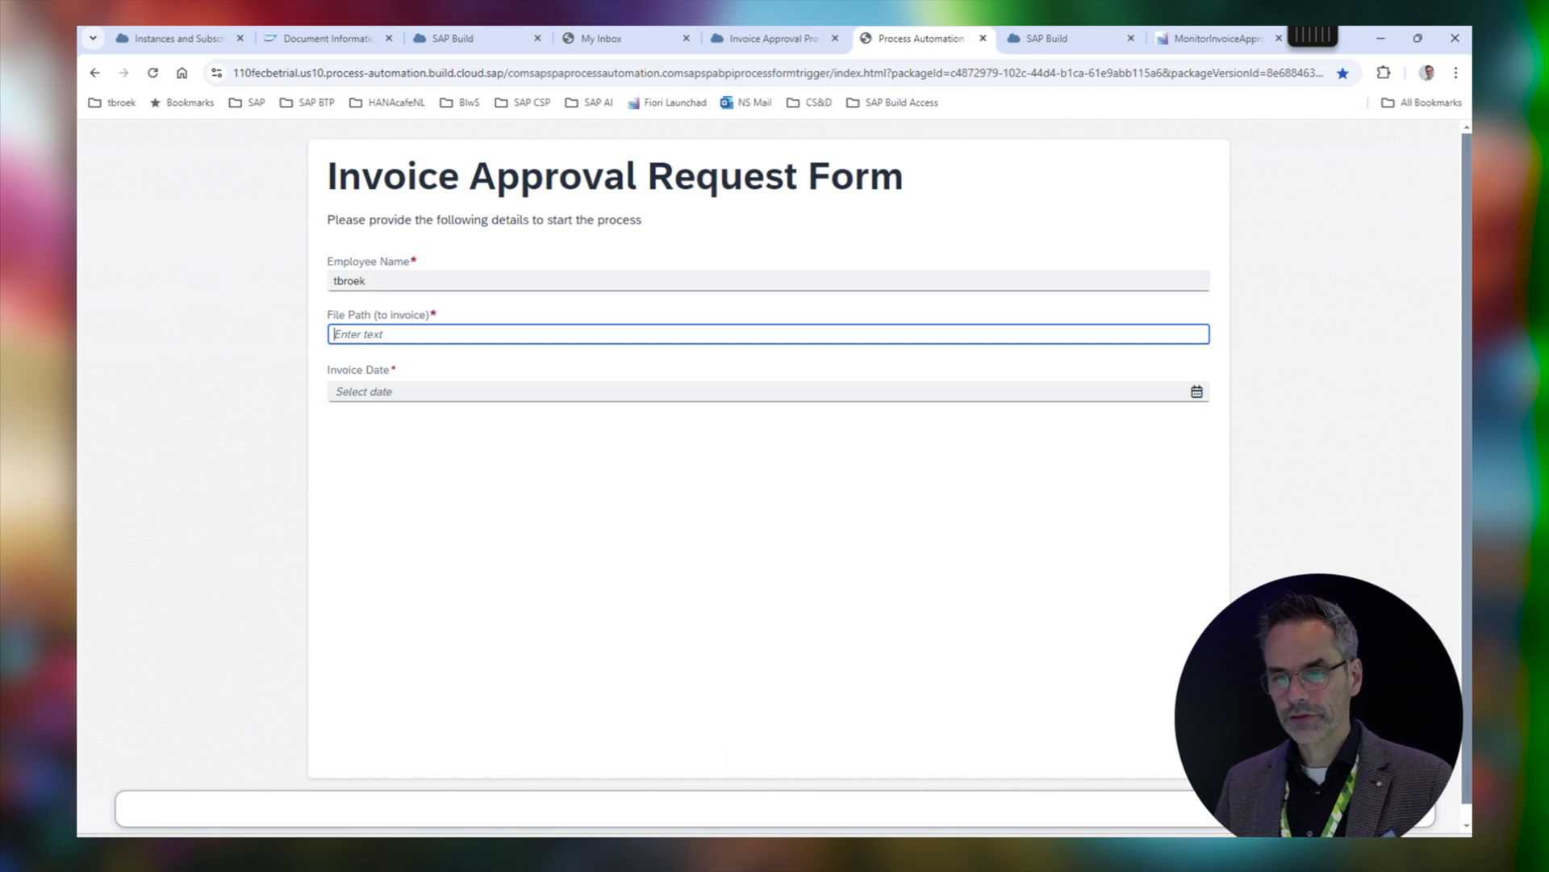
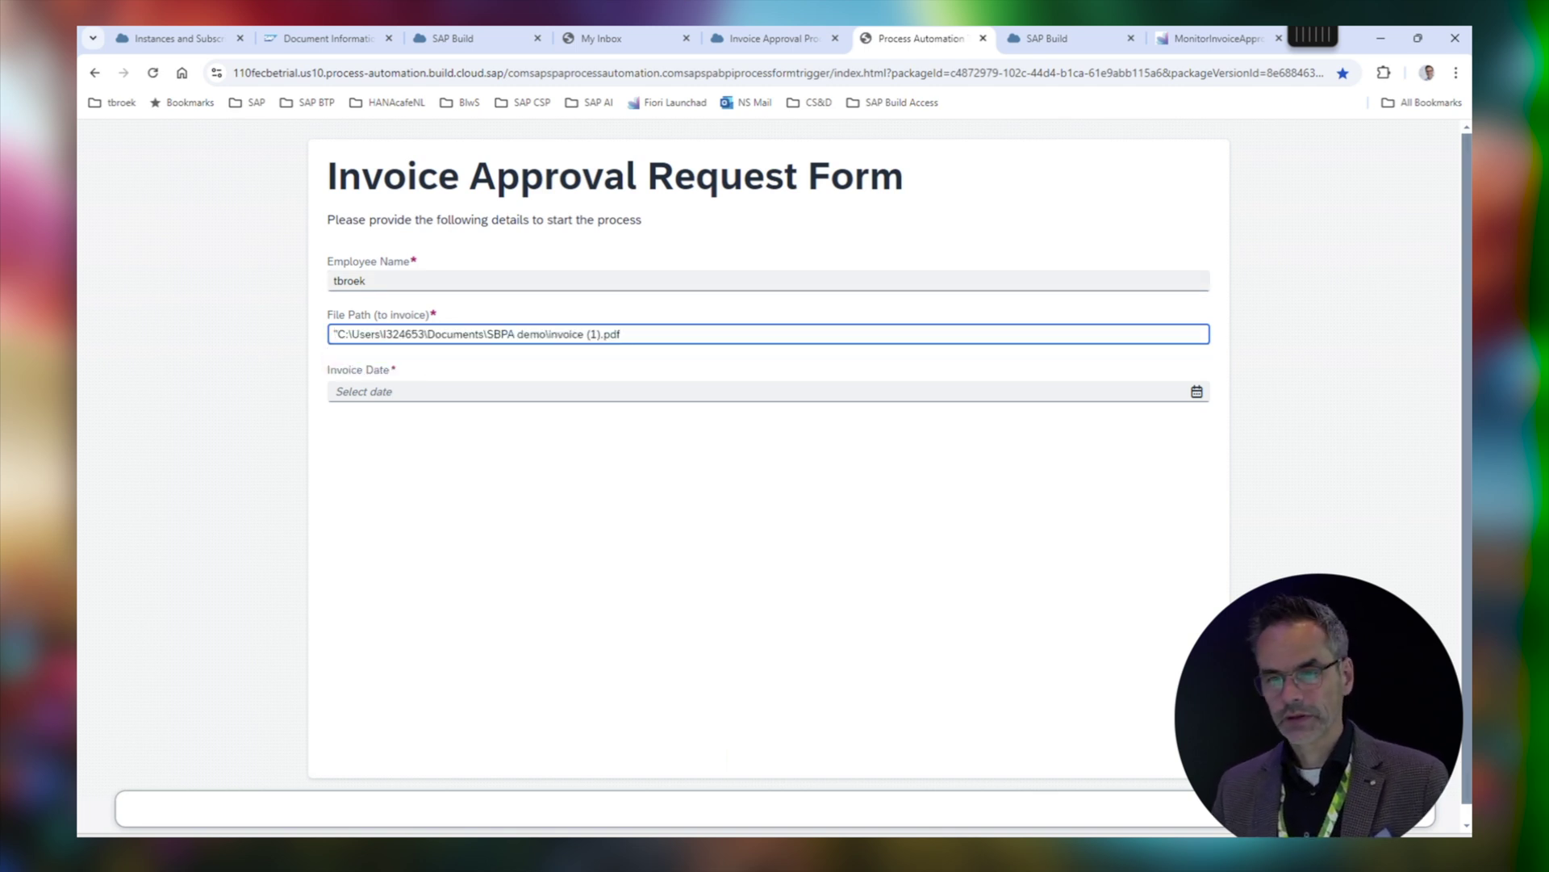
pyautogui.press('BackSpace')
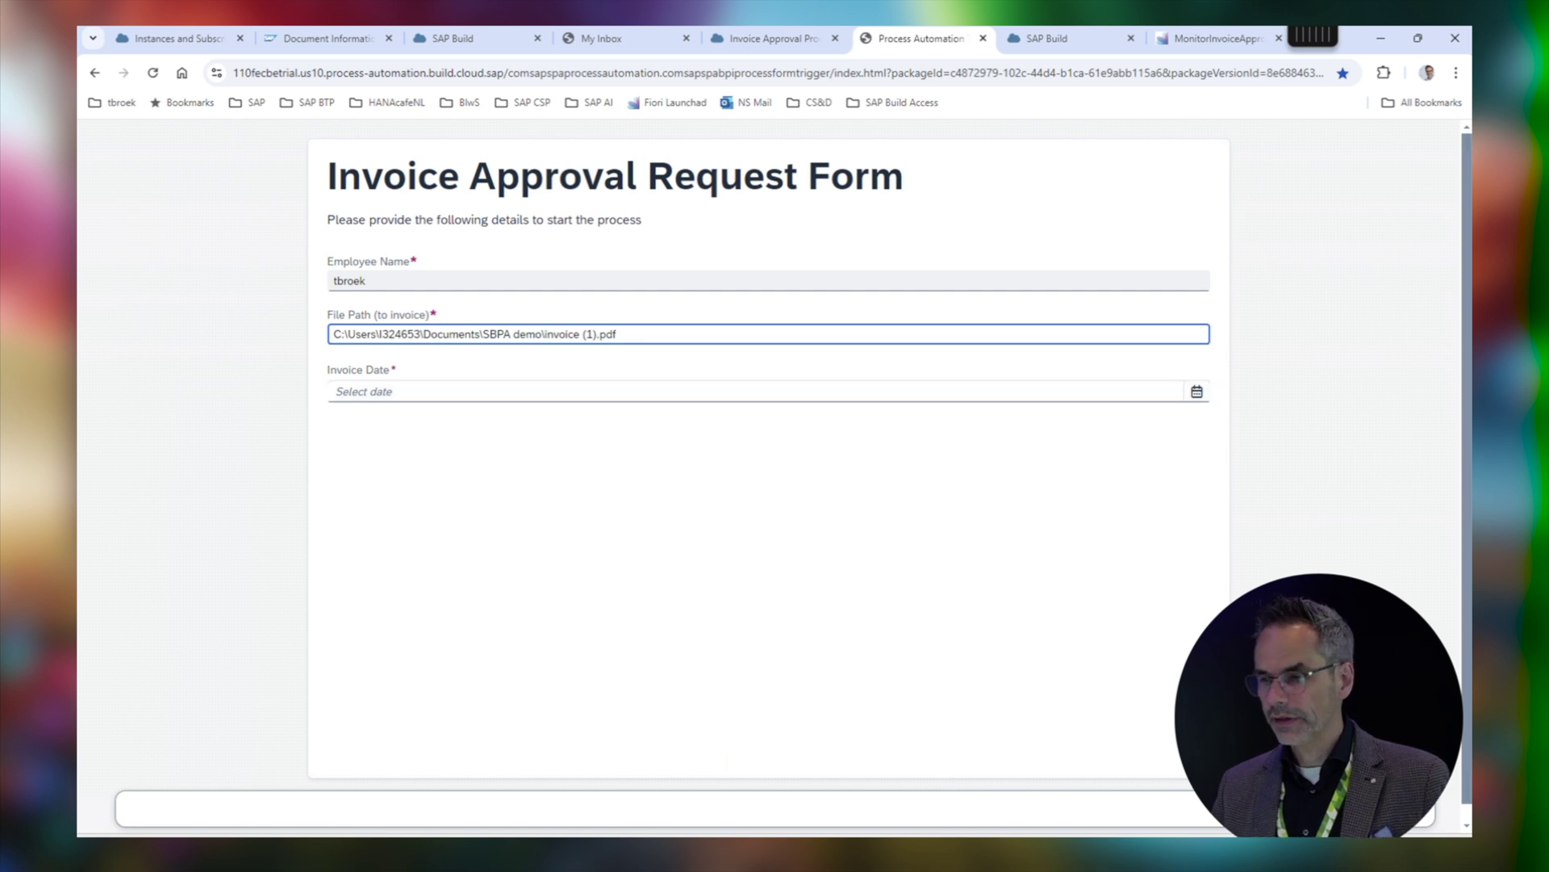
pyautogui.click(1197, 391)
pyautogui.click(476, 524)
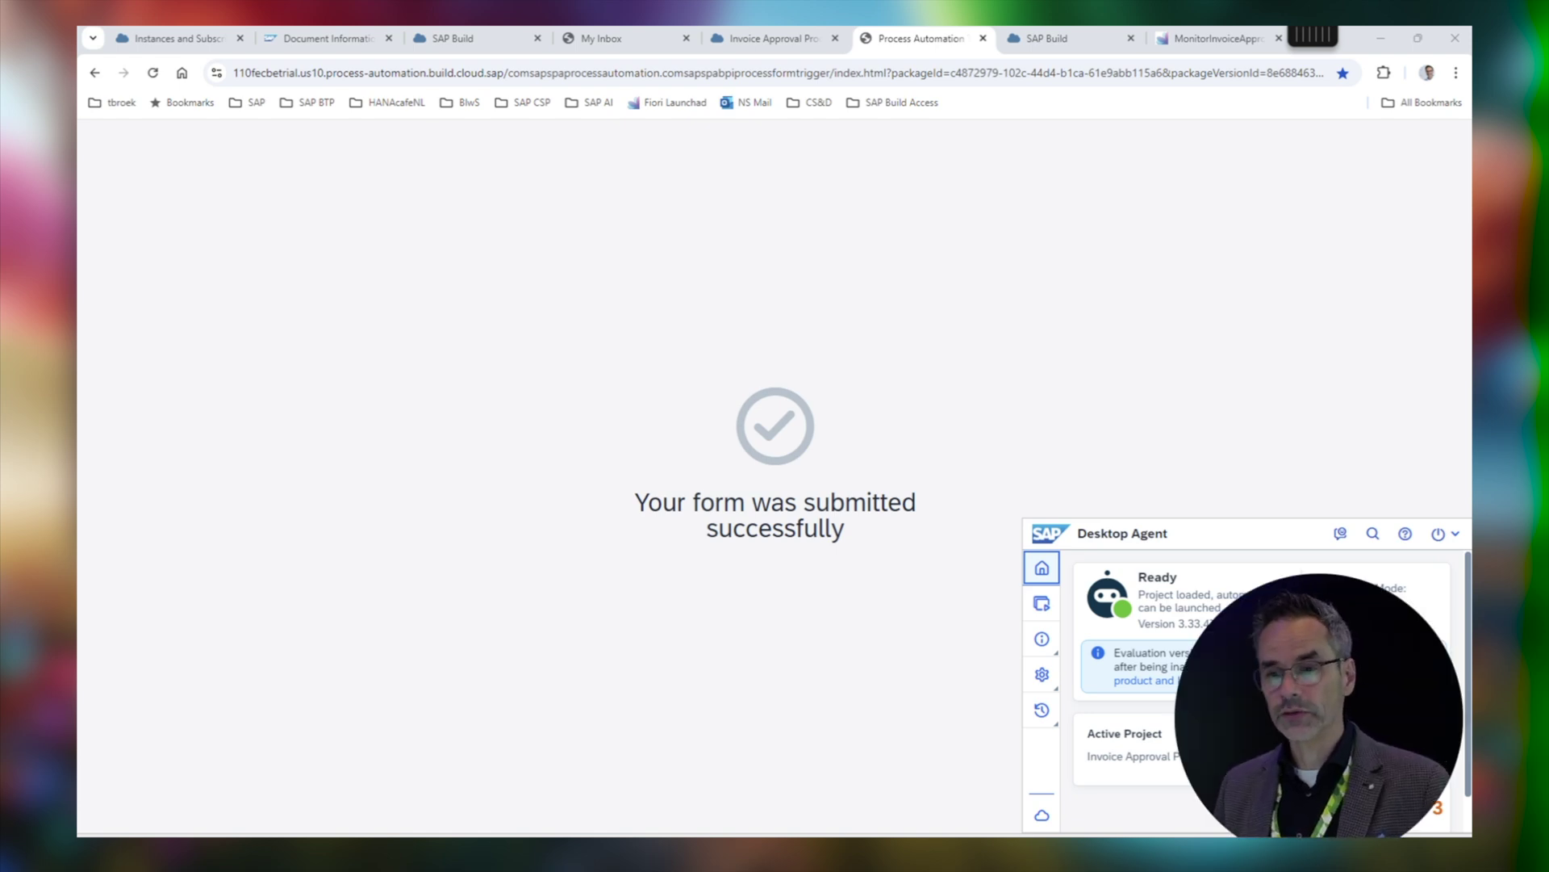
# Open the invoice 174221 approval task in My Inbox and compare it against the invoice PDF
pyautogui.click(626, 38)
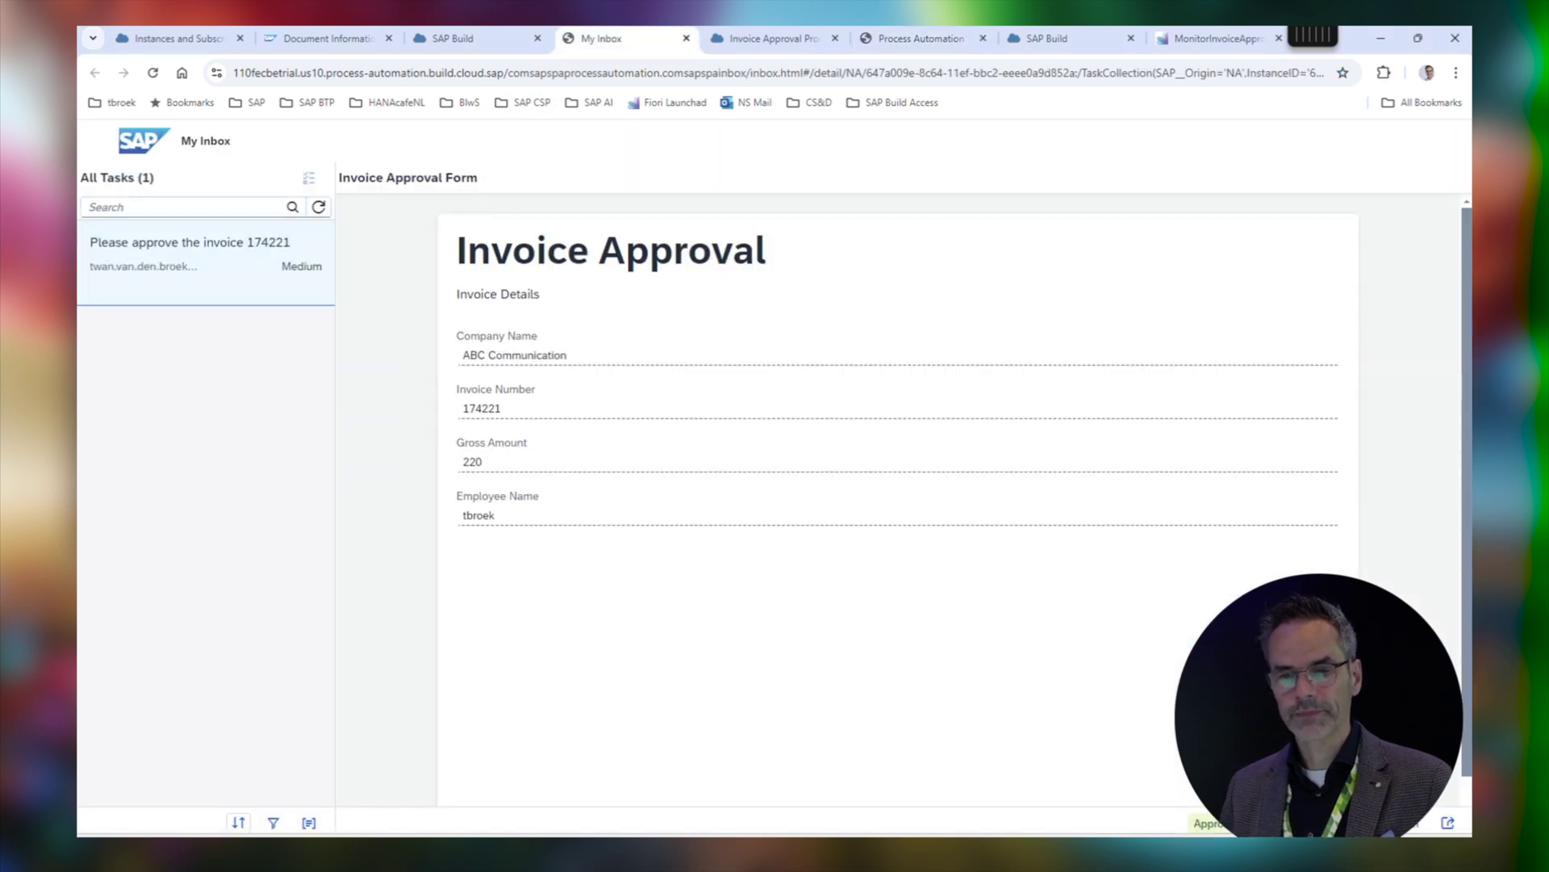
pyautogui.click(319, 207)
pyautogui.click(206, 264)
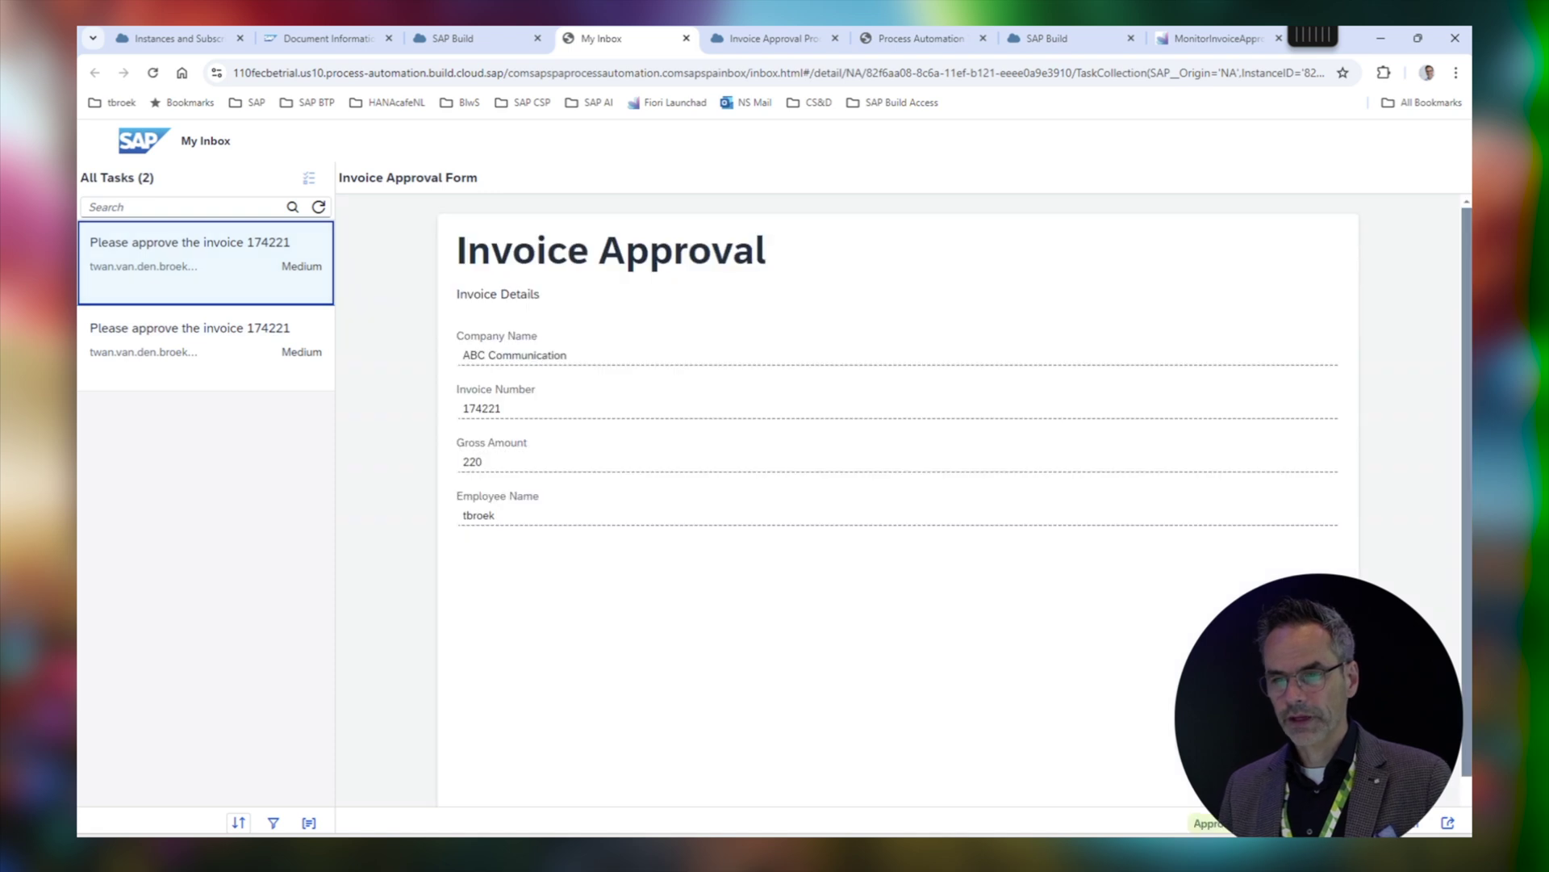
pyautogui.moveTo(477, 355); pyautogui.dragTo(571, 355)
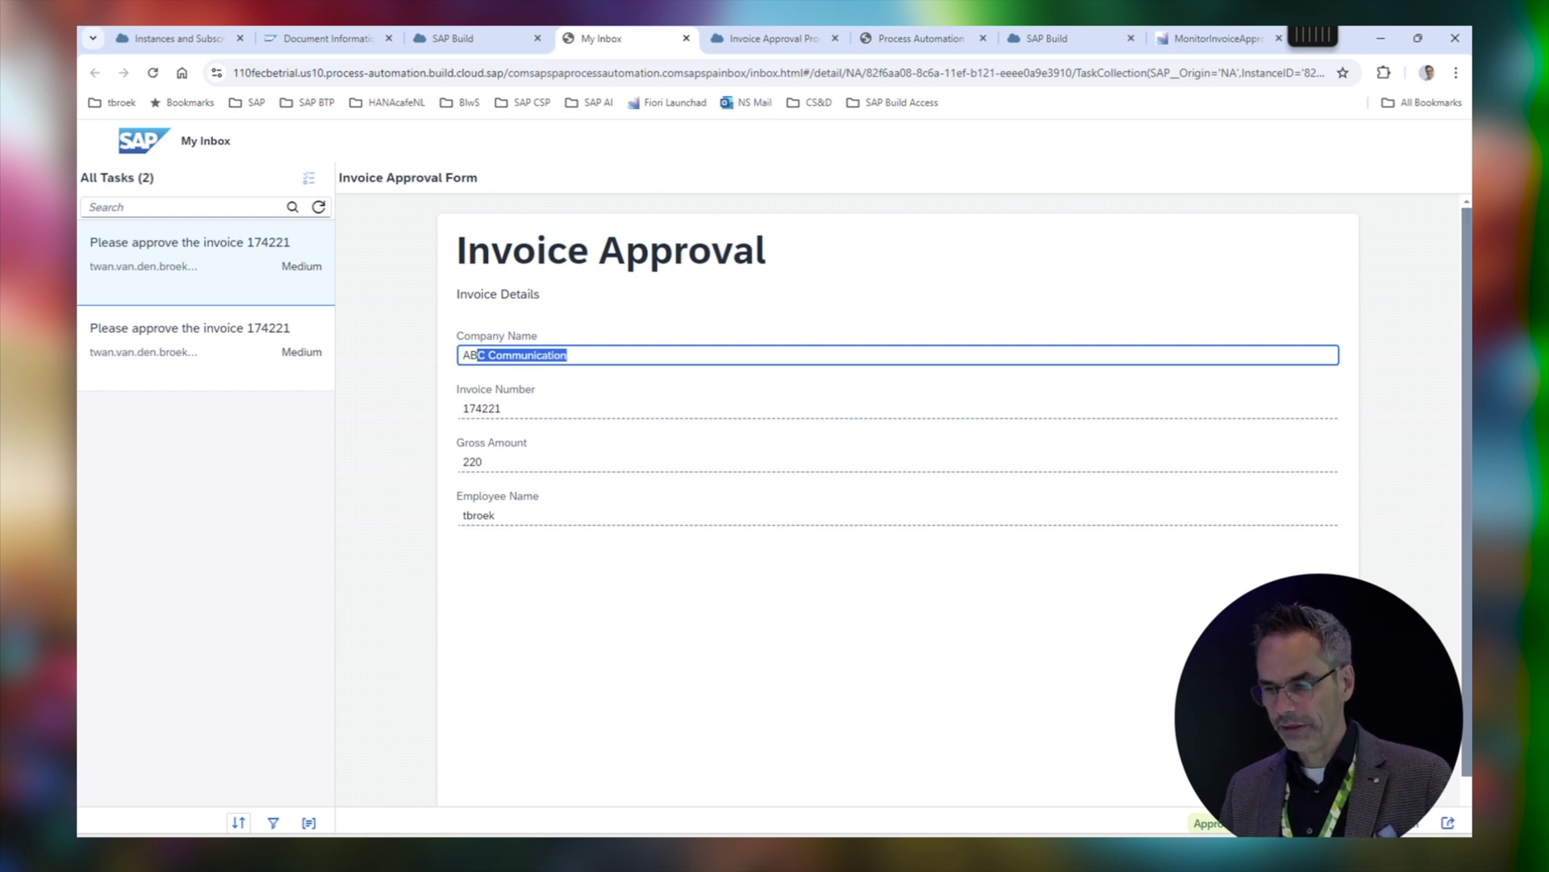
pyautogui.hotkey('alt', 'Tab')
pyautogui.scroll(1, 504, 404)
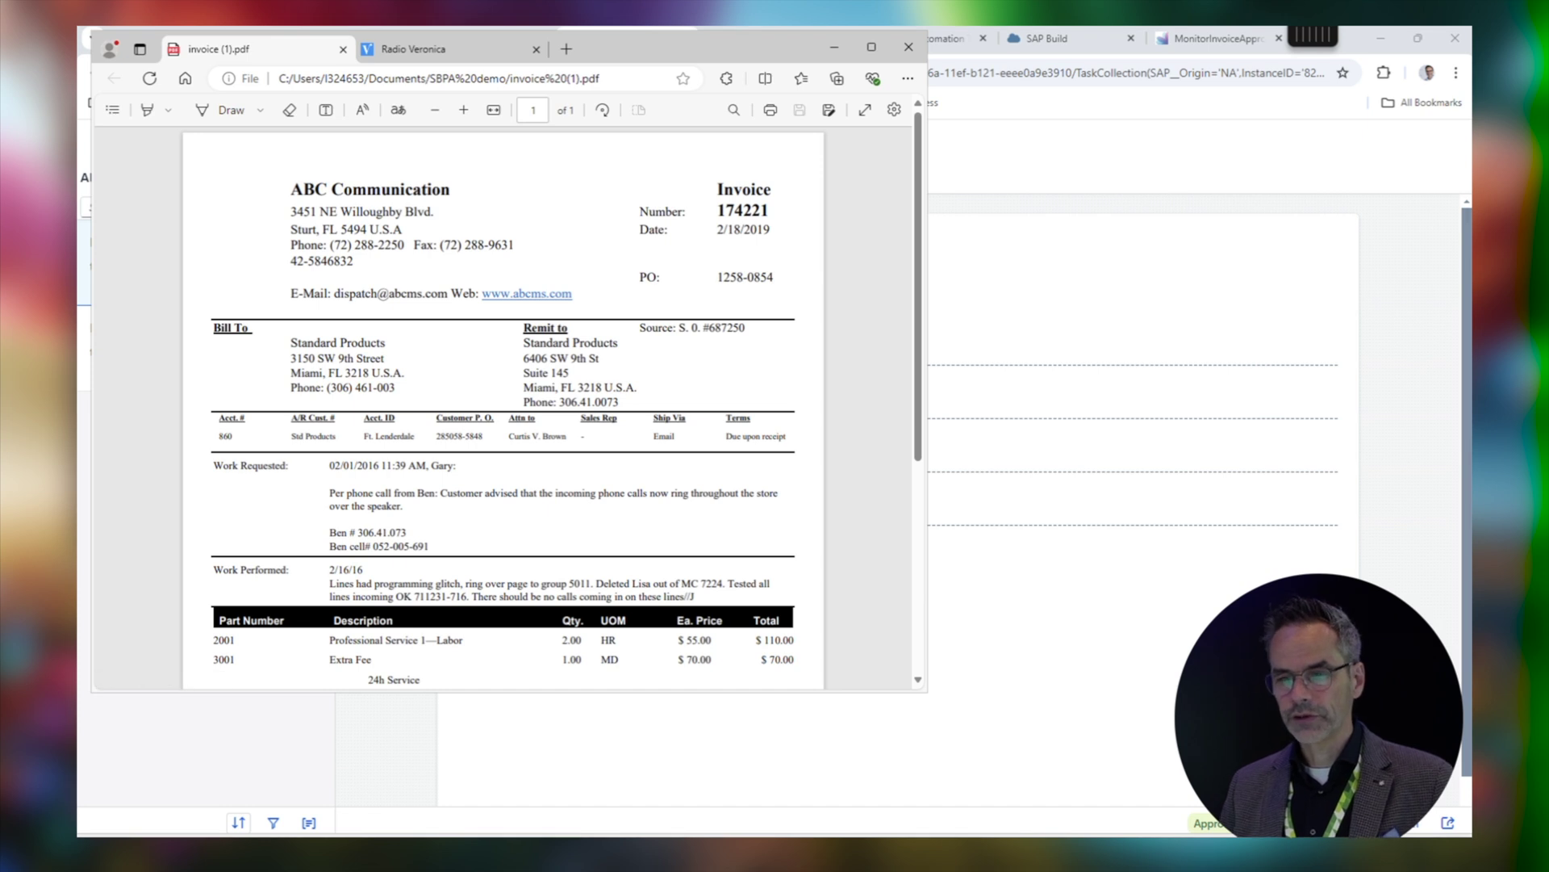
pyautogui.hotkey('alt', 'Tab')
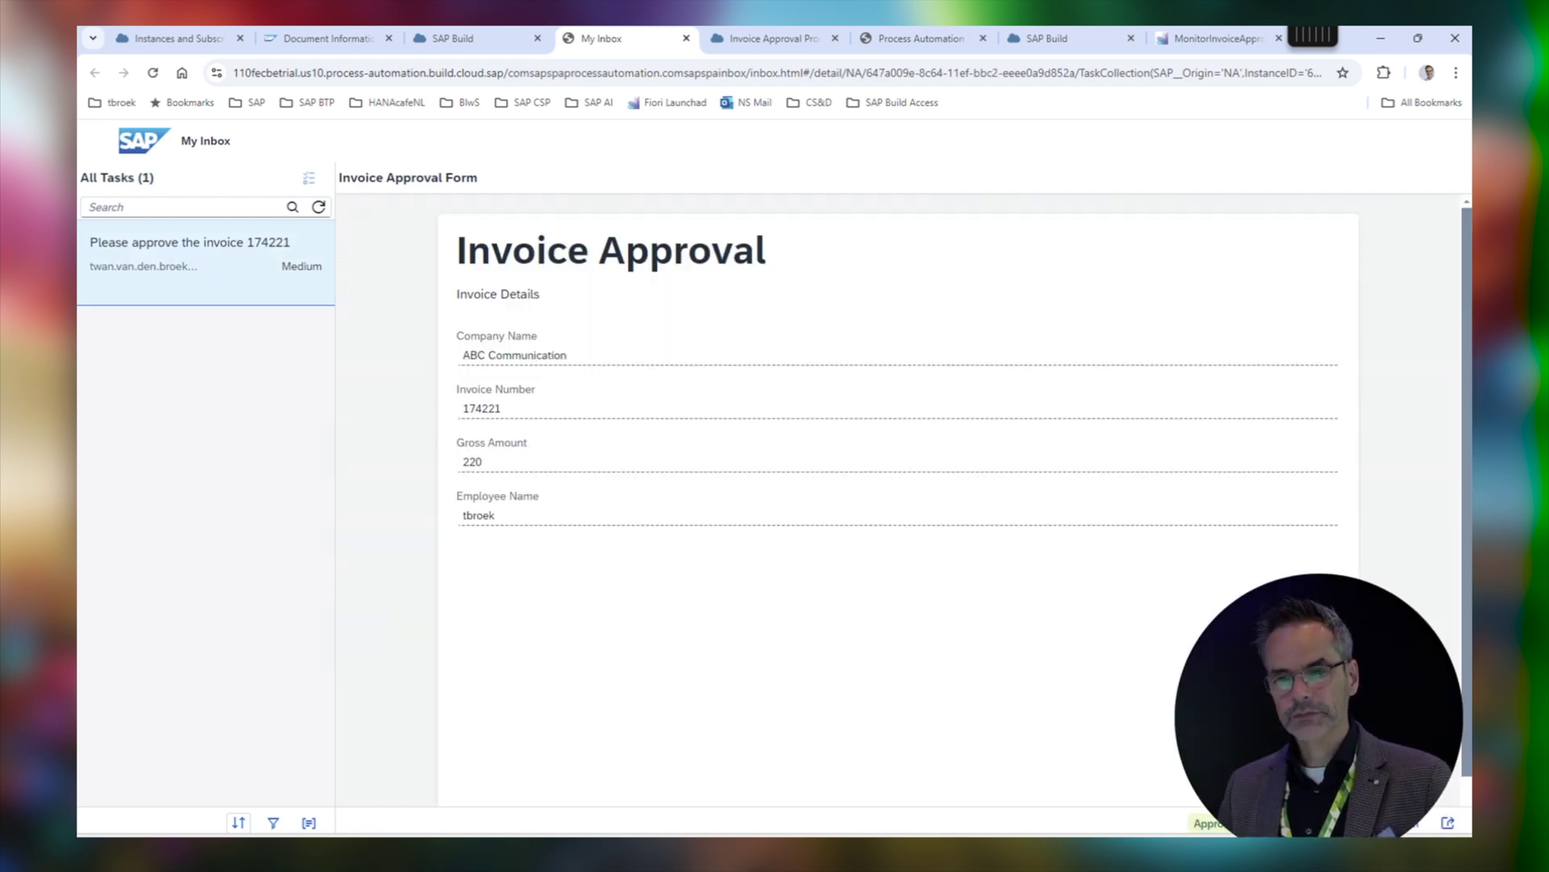
# Refresh the inbox and open the 'Approved invoice: 174221' notification confirming the approval
pyautogui.click(319, 207)
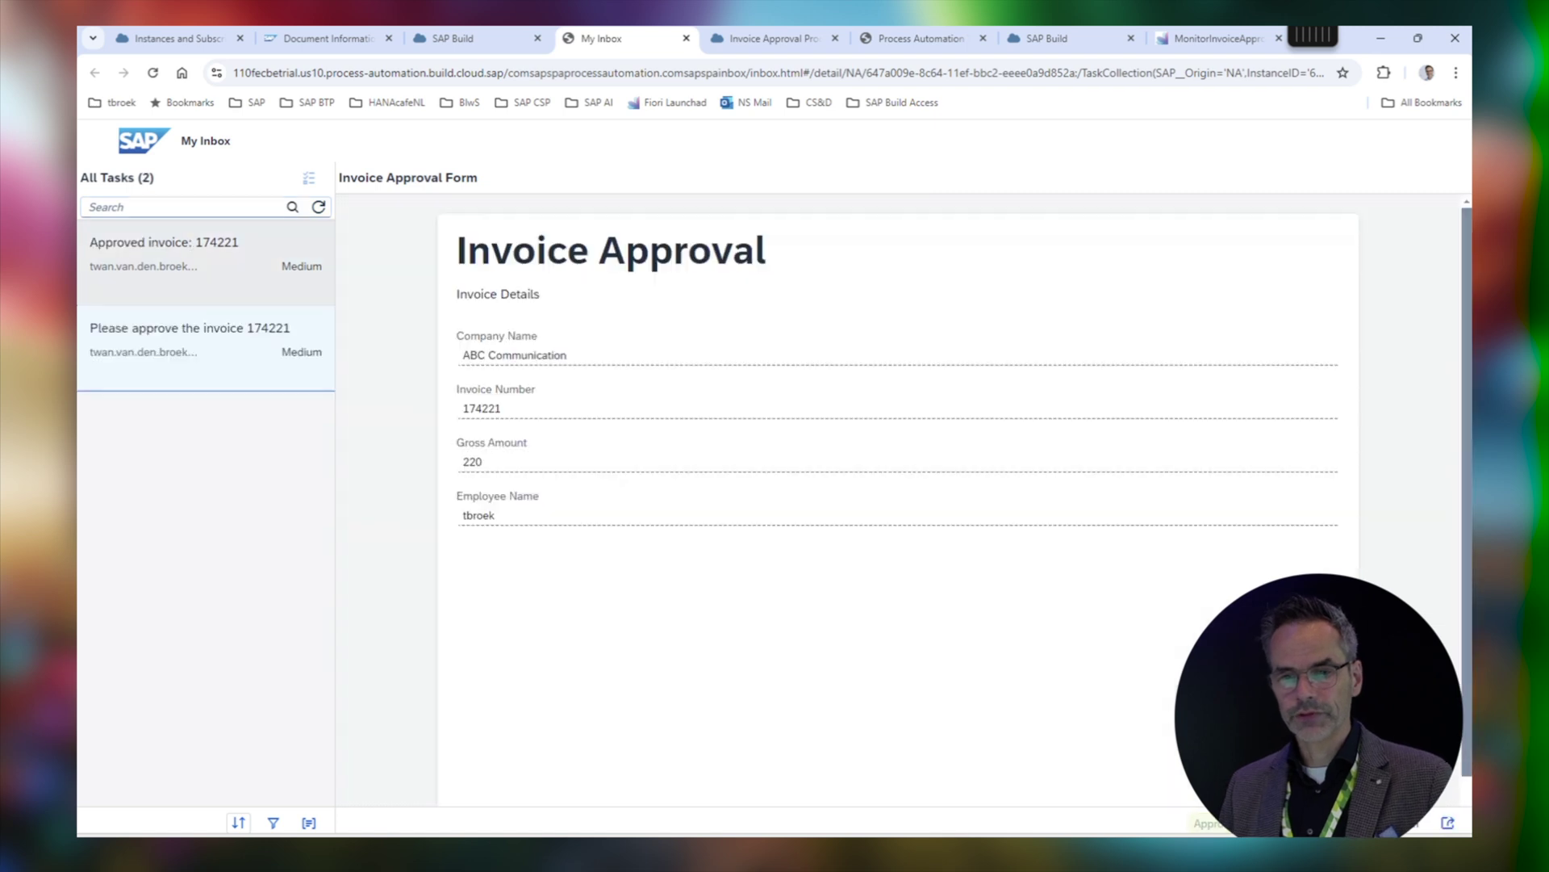
pyautogui.click(205, 263)
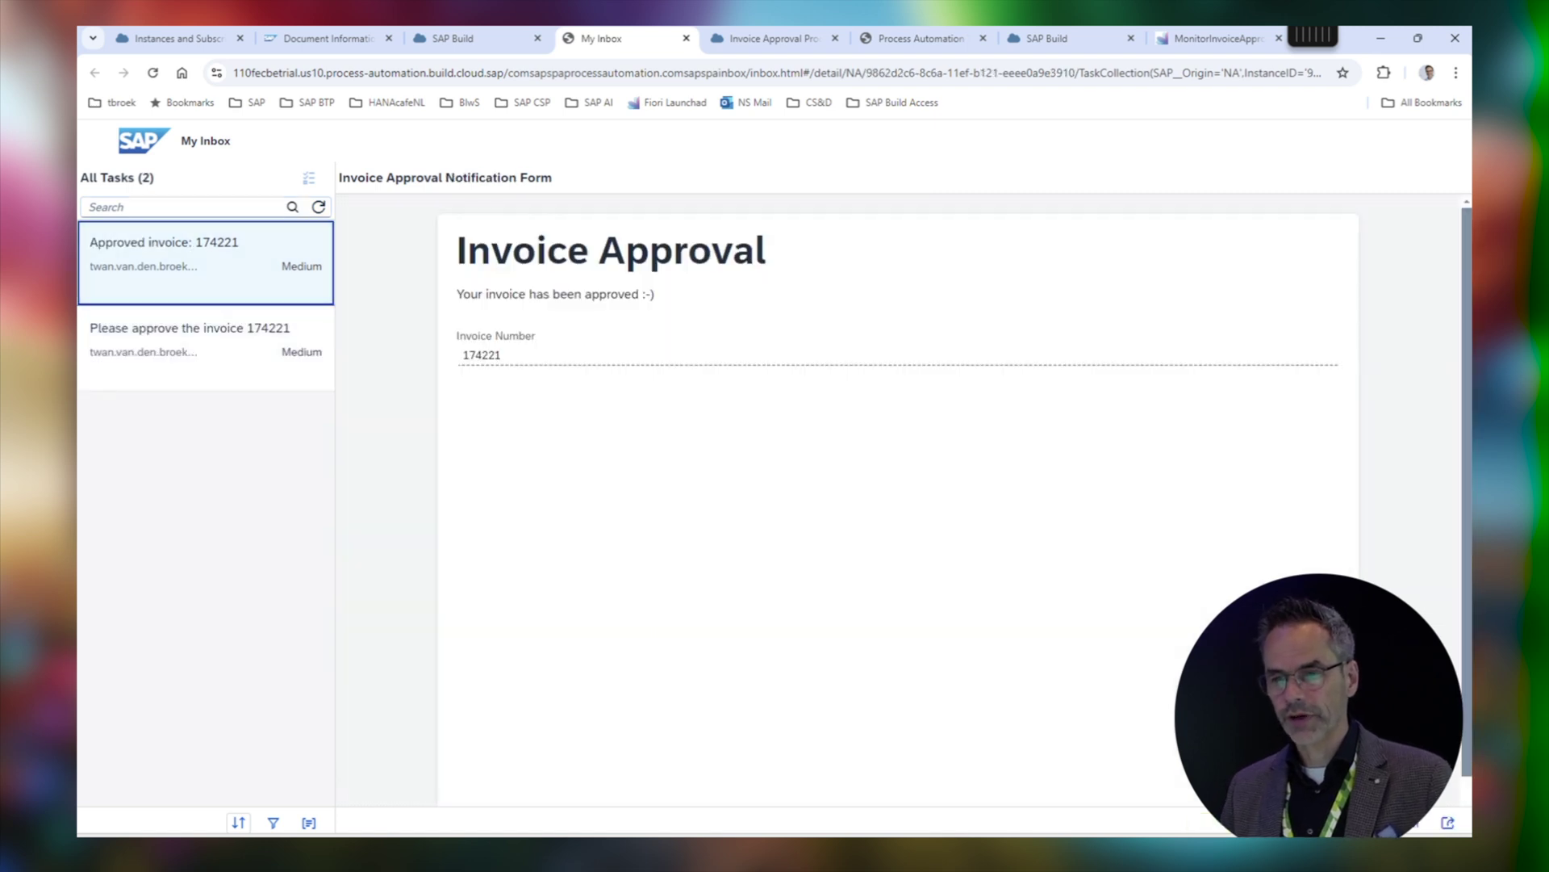
pyautogui.moveTo(527, 294); pyautogui.dragTo(655, 295)
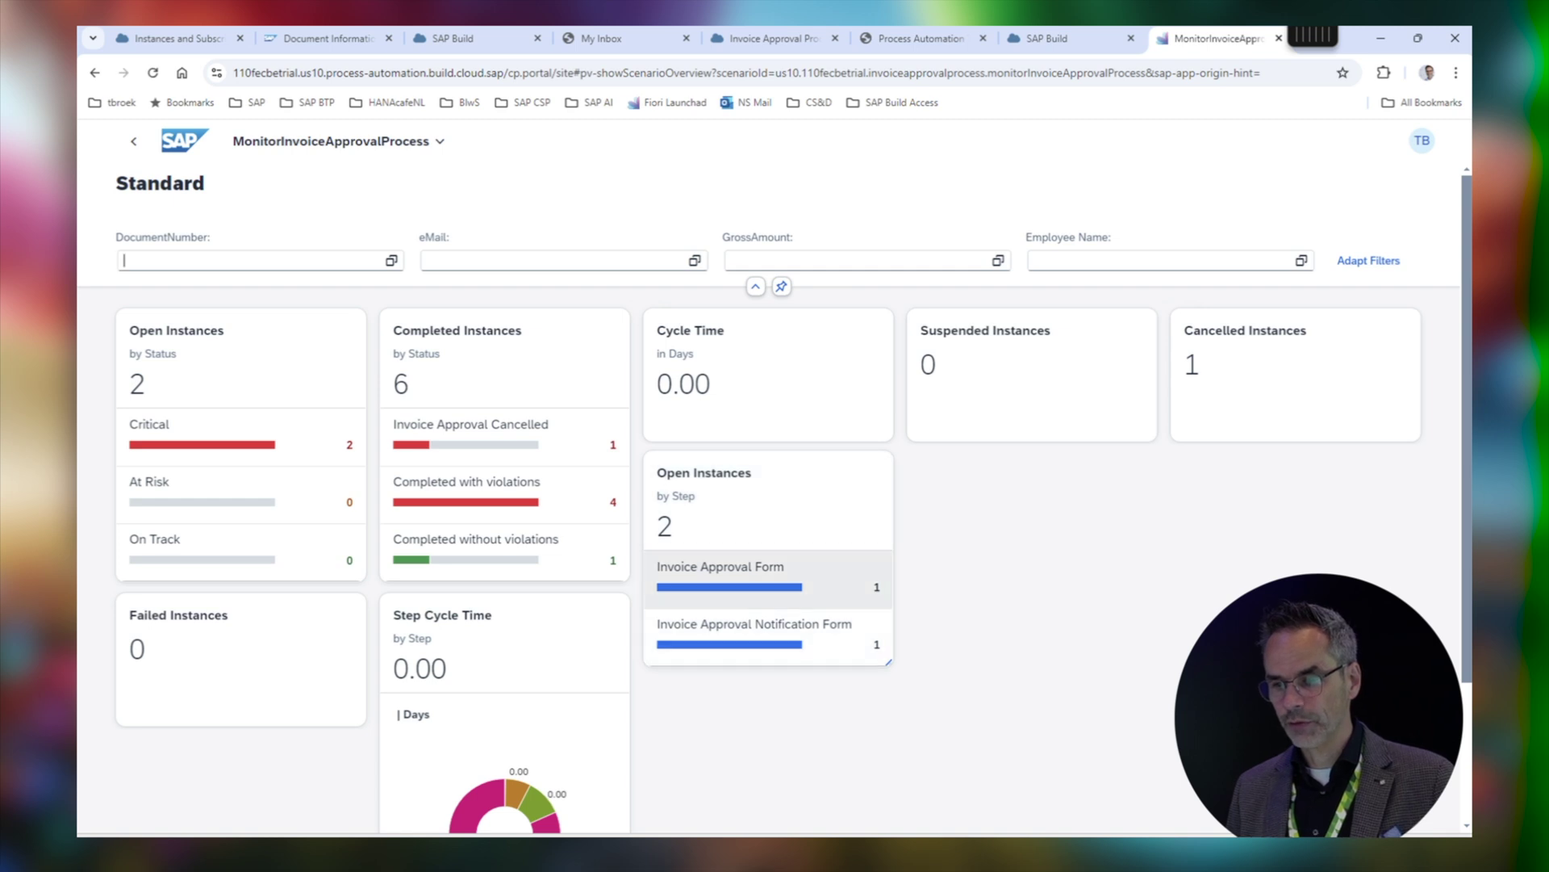
# In monitoring, list instances waiting at the Invoice Approval Form and open a submitted invoice's details
pyautogui.click(726, 577)
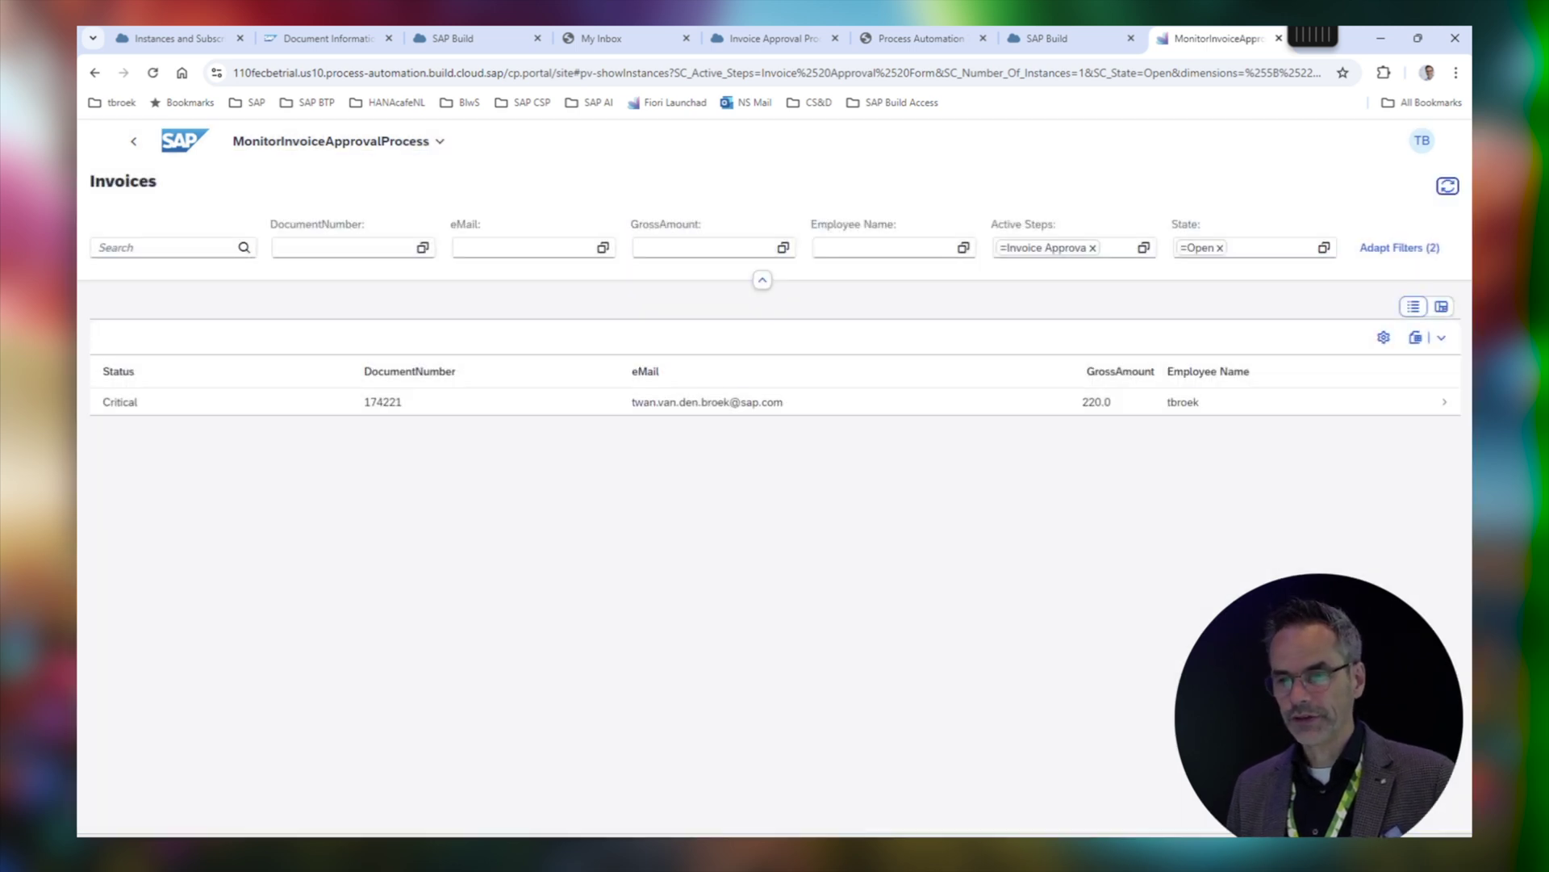
pyautogui.click(549, 403)
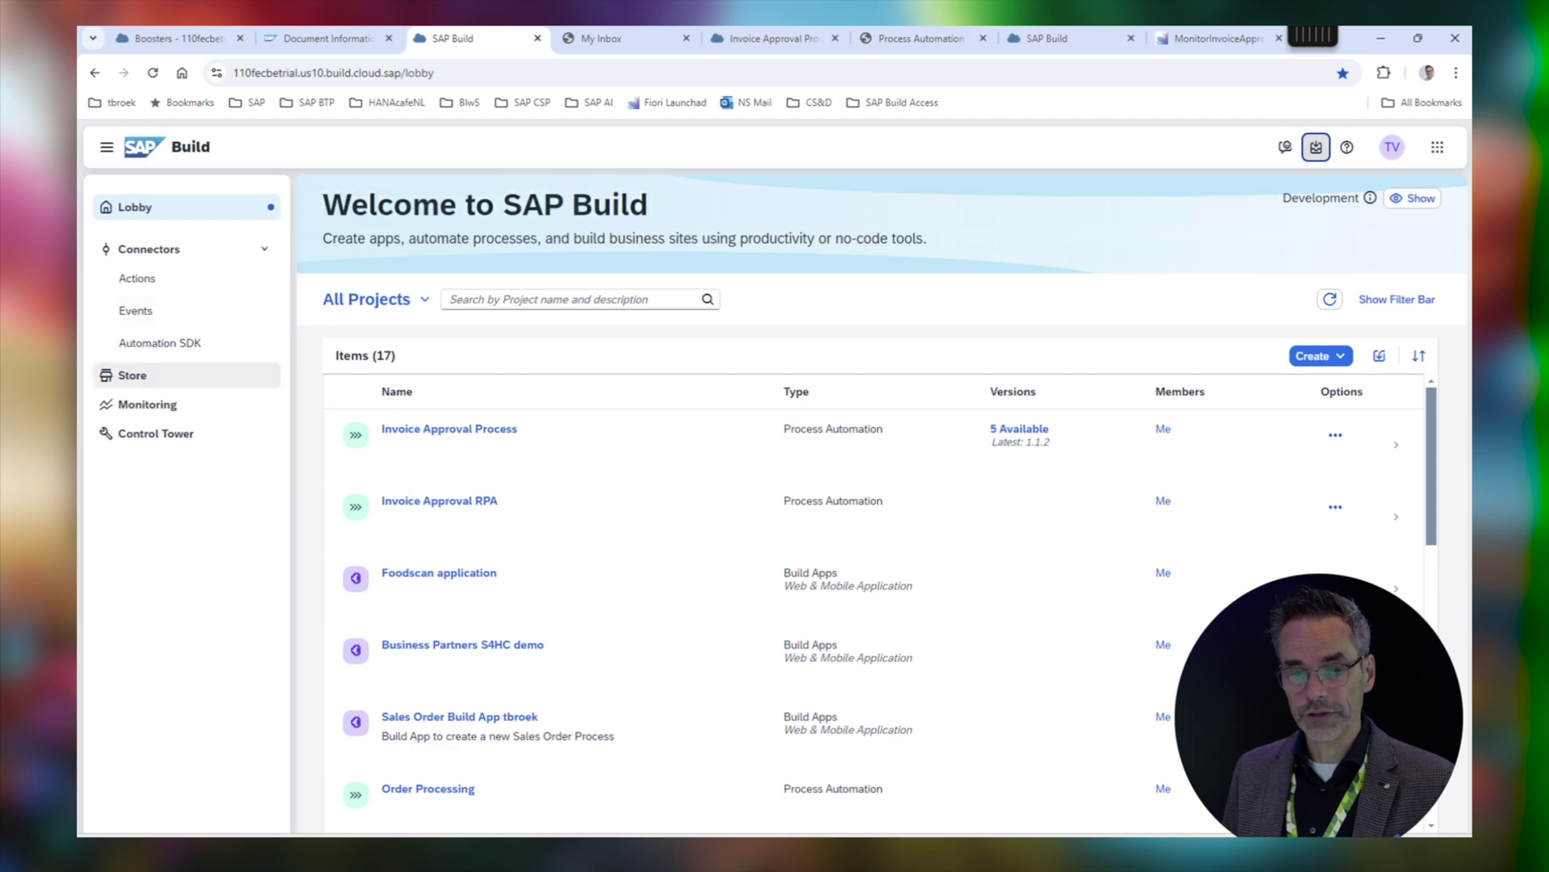
# Search the SAP Build Store for 'invoice approval' and open the Invoice Approval Process - Sample
pyautogui.click(132, 375)
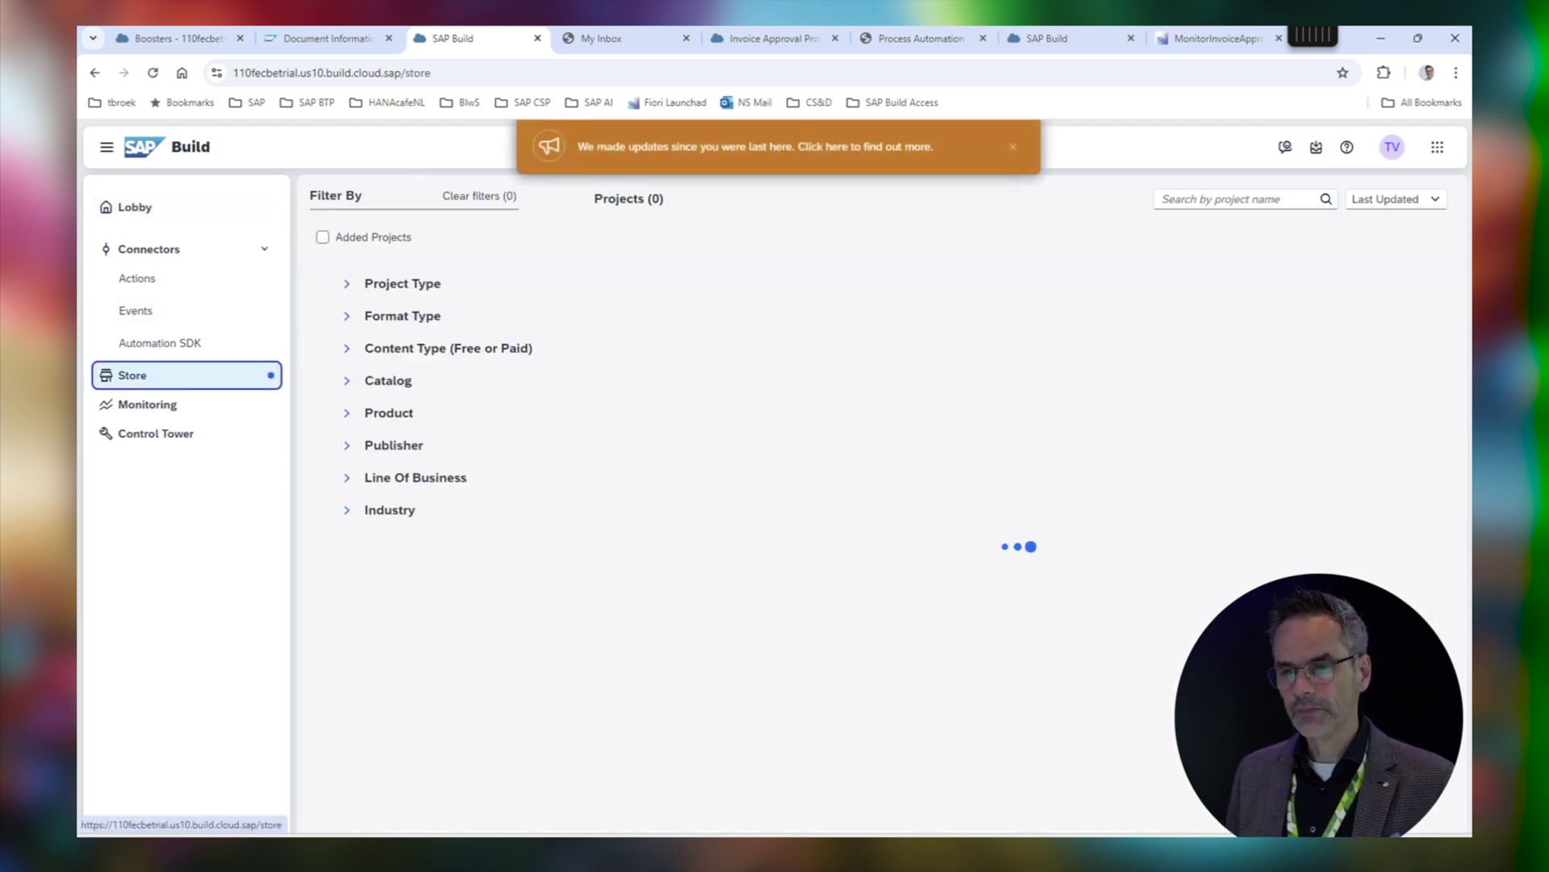
pyautogui.write('invoice approval')
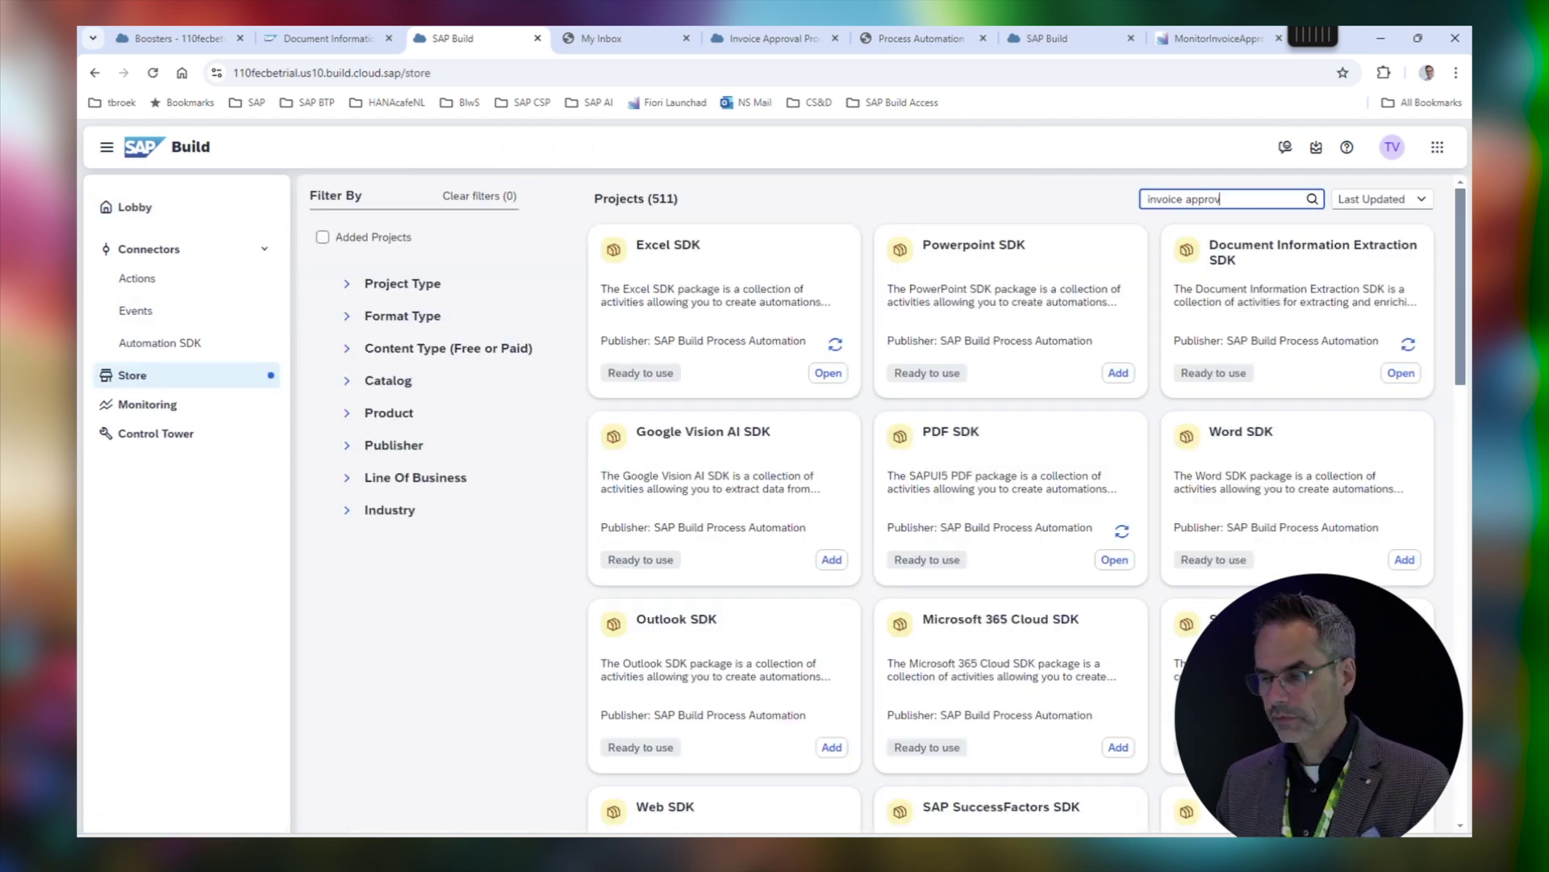
pyautogui.press('Return')
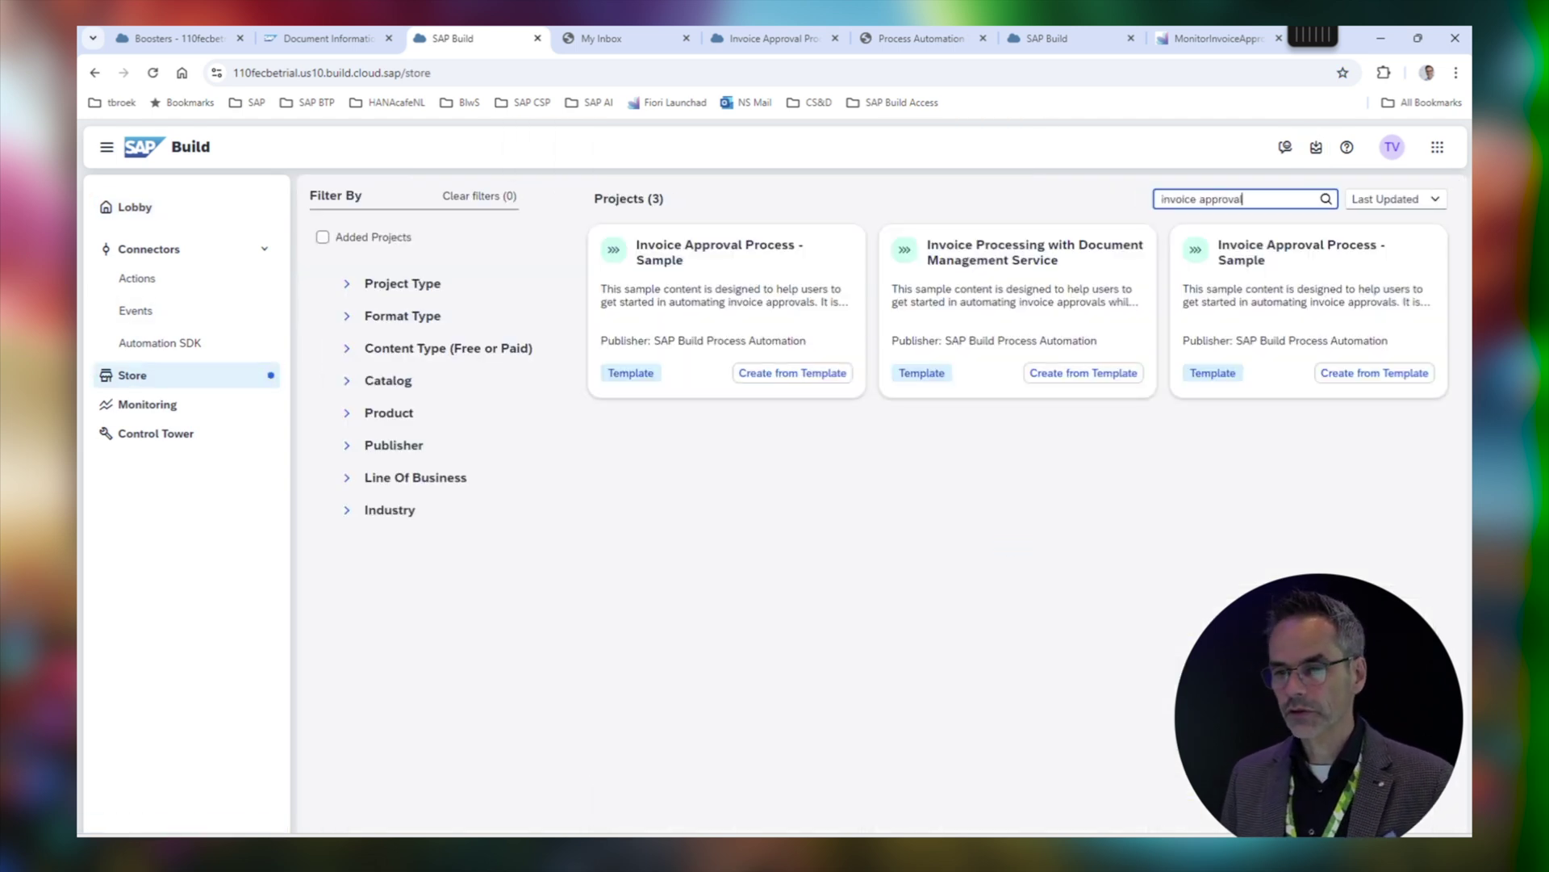
pyautogui.click(718, 307)
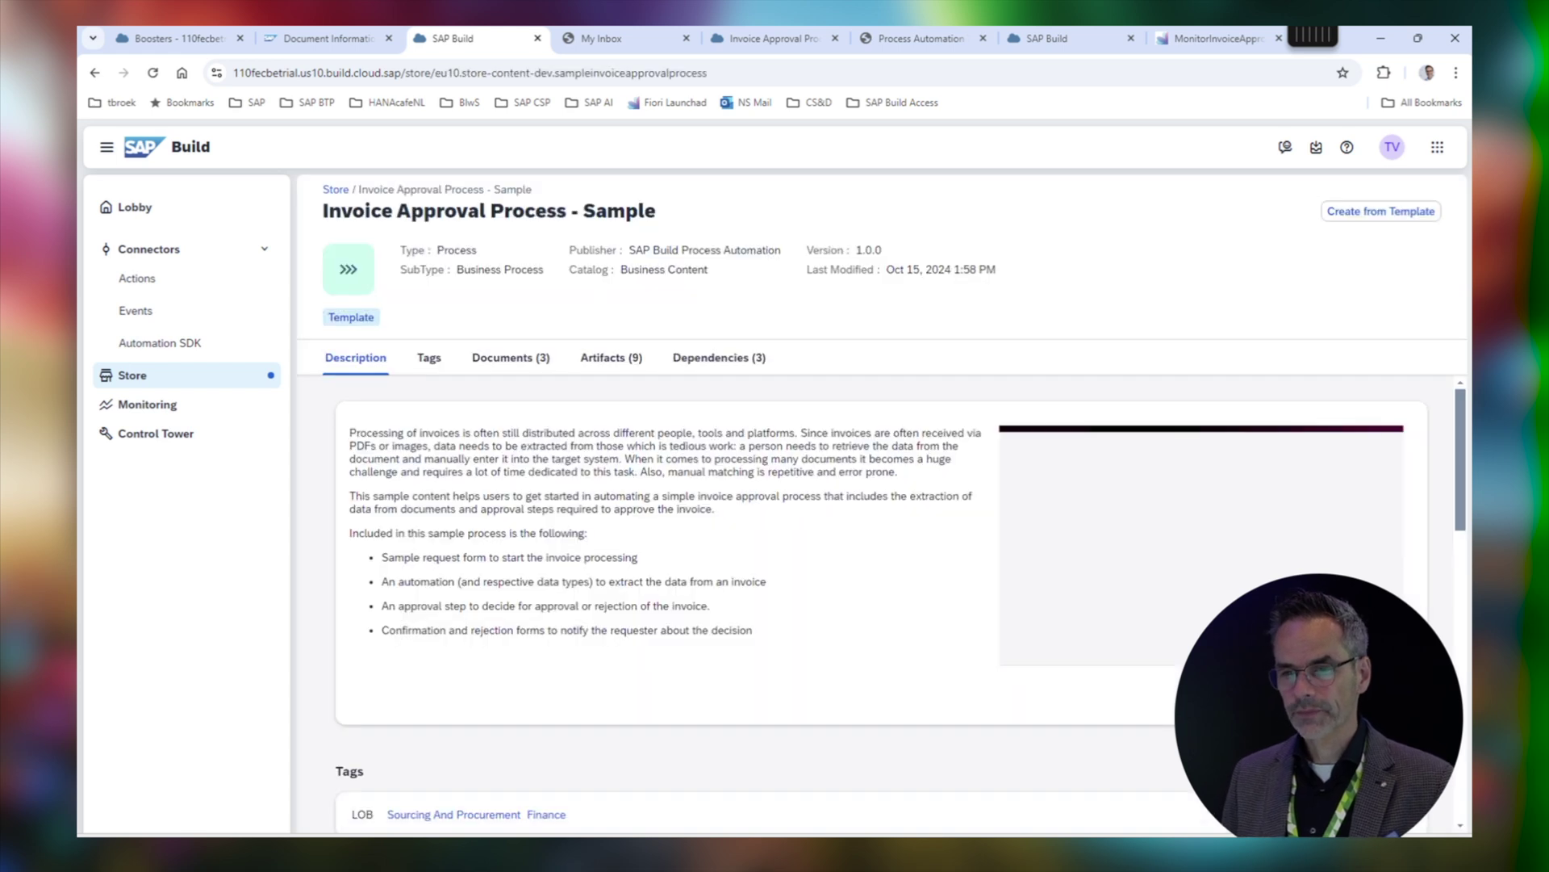
# Review the sample's Artifacts (9) list and dependencies, then open a new browser tab
pyautogui.scroll(-3, 879, 603)
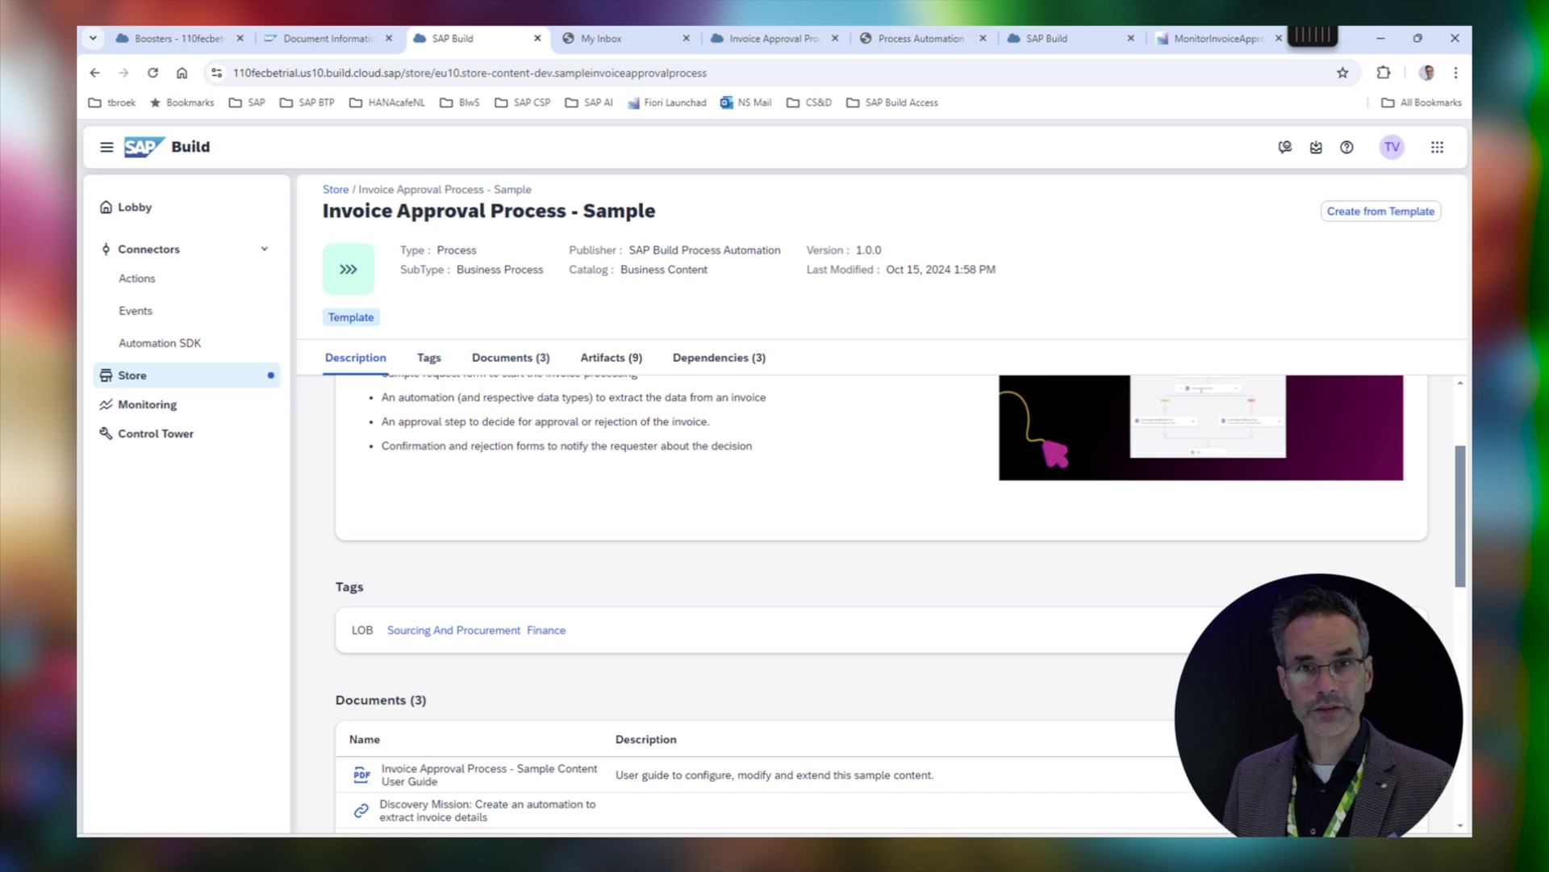
pyautogui.click(611, 356)
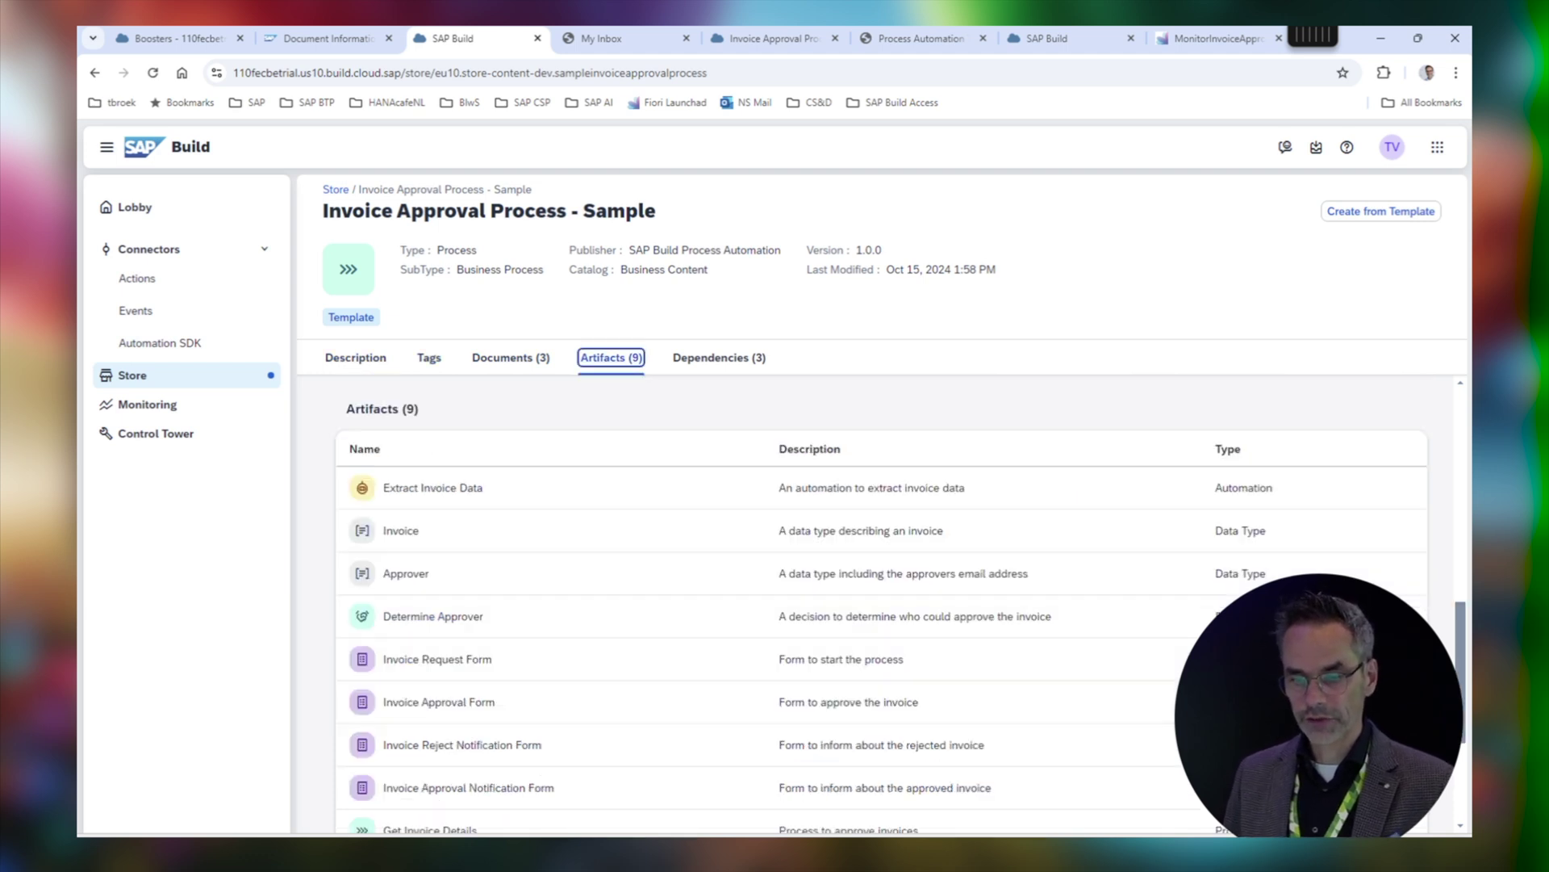
pyautogui.scroll(-3, 880, 603)
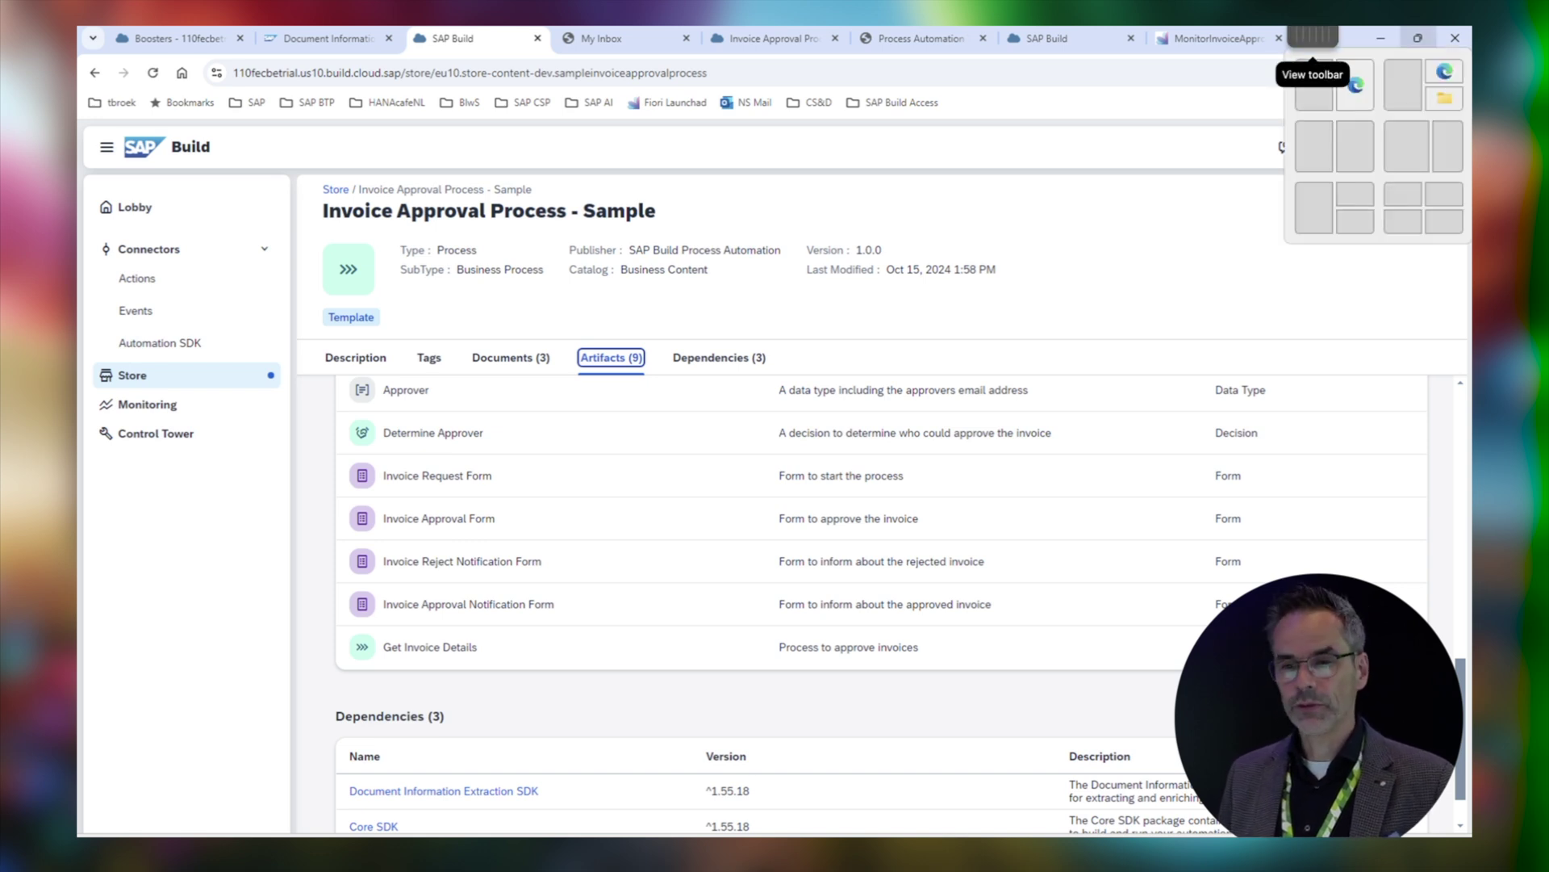
pyautogui.moveTo(1313, 37); pyautogui.dragTo(1195, 36)
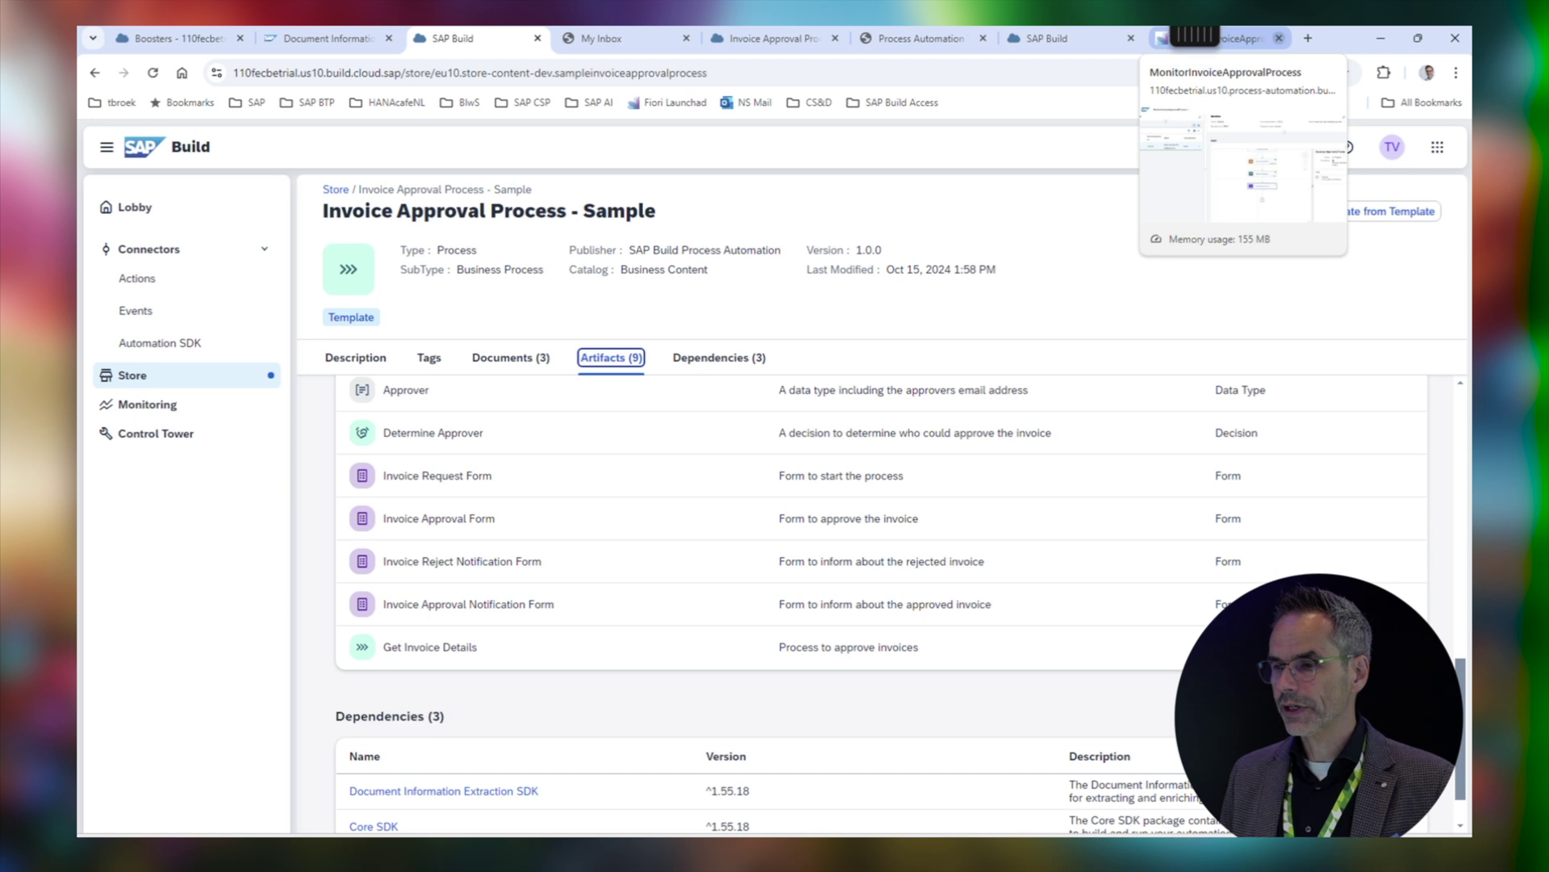
pyautogui.click(1308, 38)
# Go to the developers.sap.com tutorial navigator and filter to SAP Build Process Automation
pyautogui.write('de')
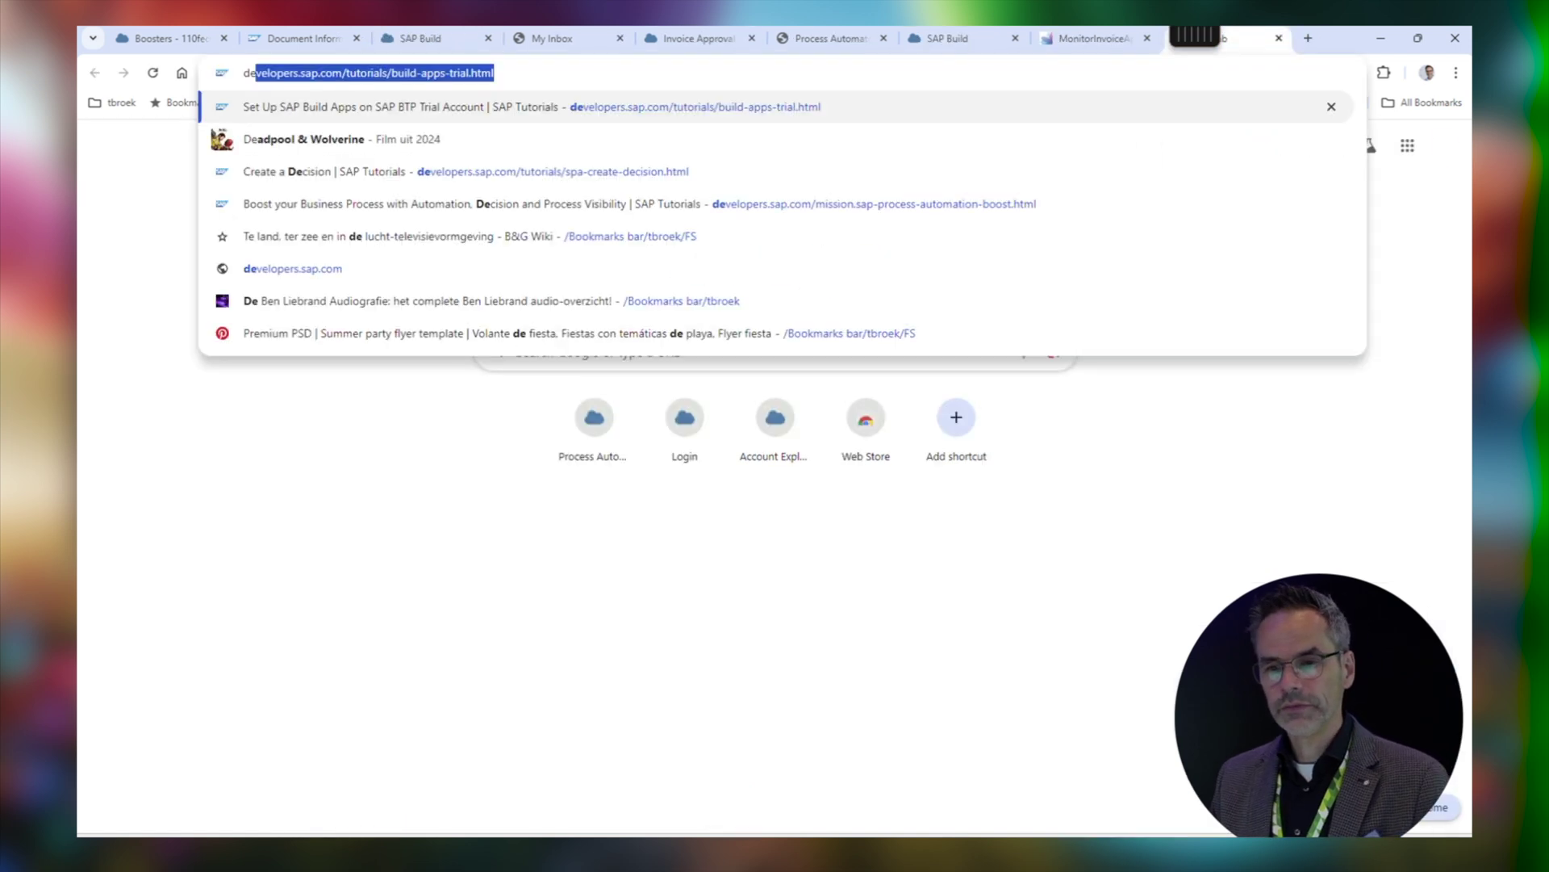
pyautogui.press('Return')
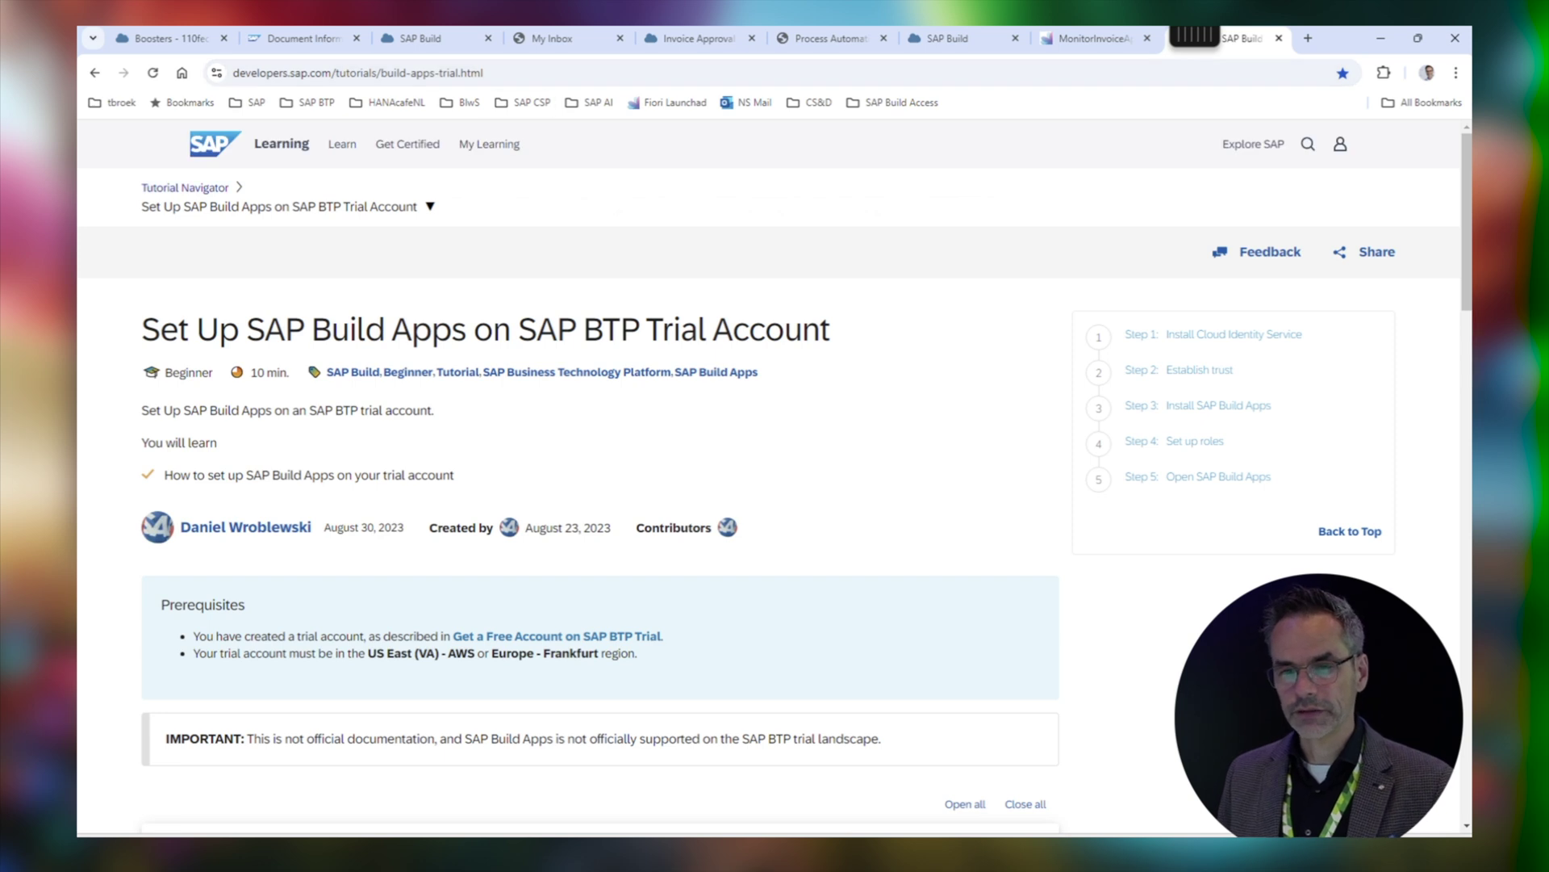
pyautogui.click(185, 188)
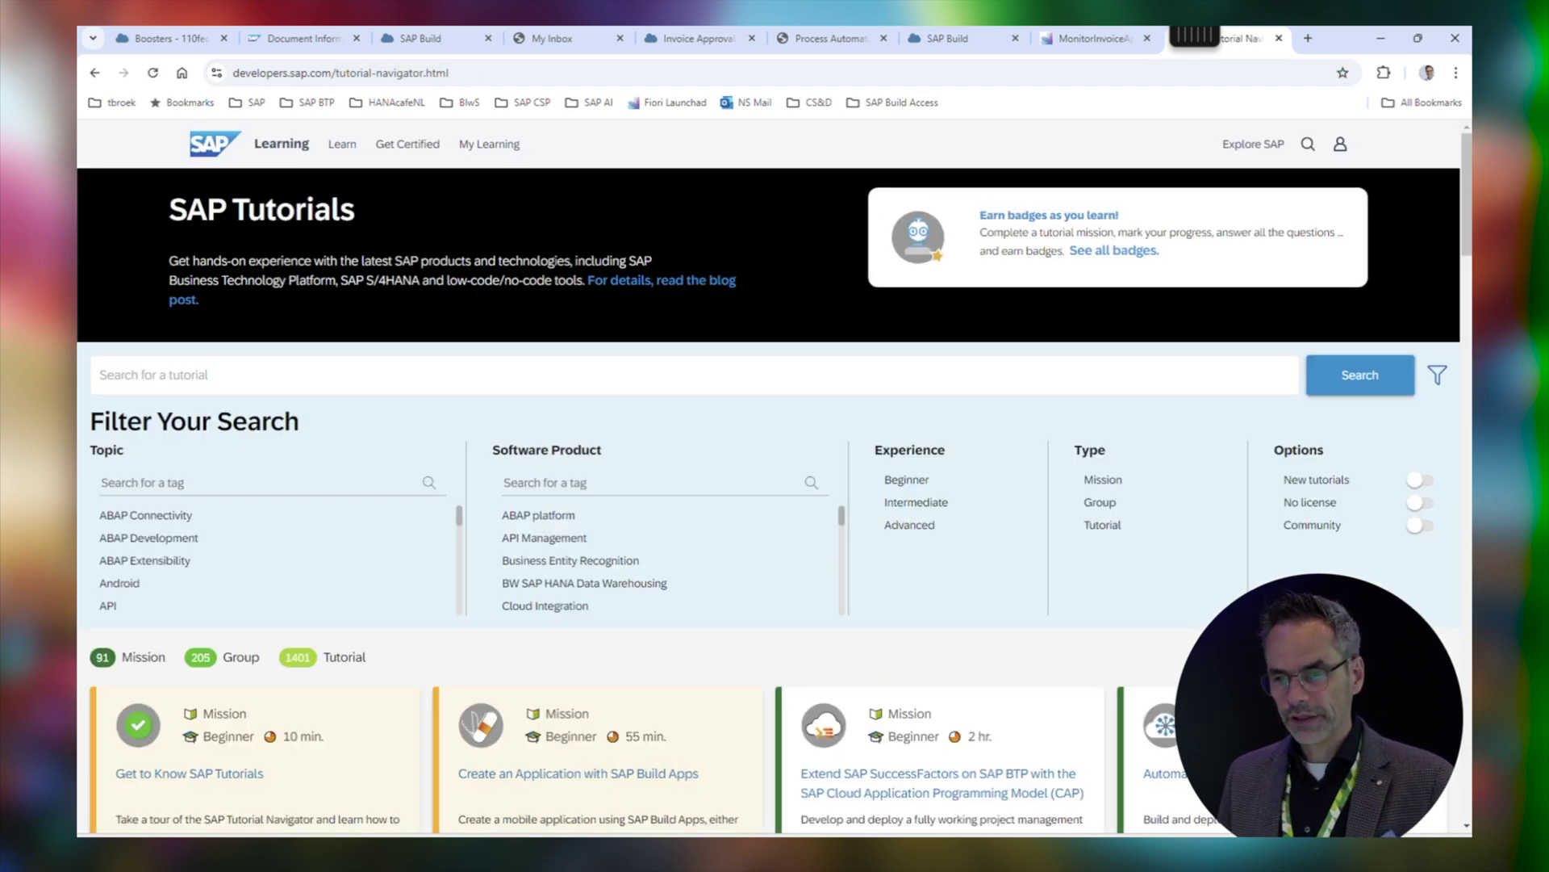
pyautogui.write('process')
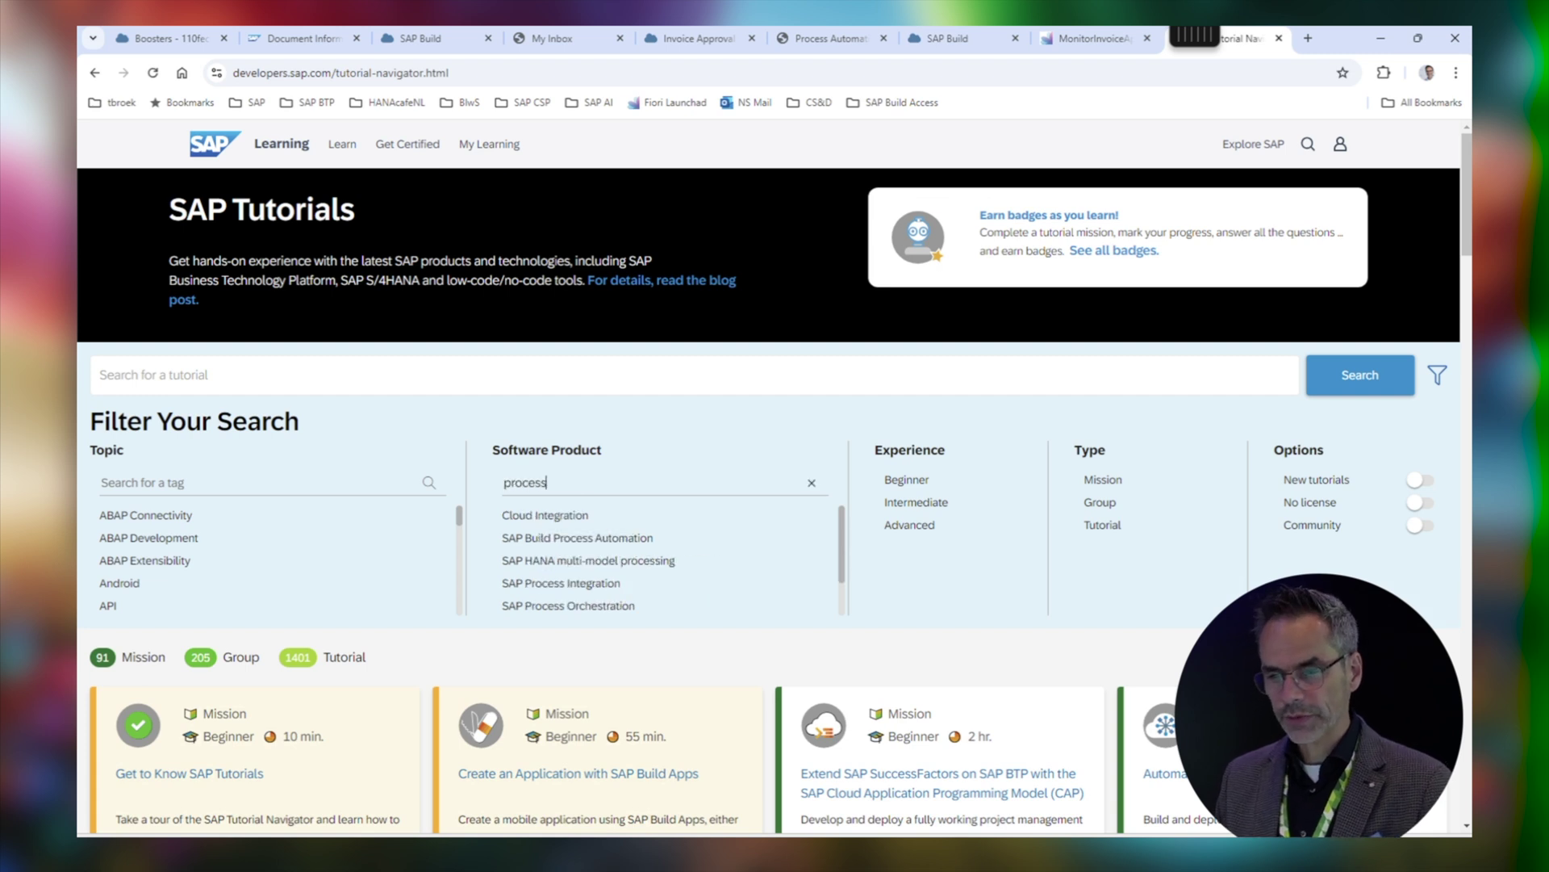
pyautogui.click(577, 537)
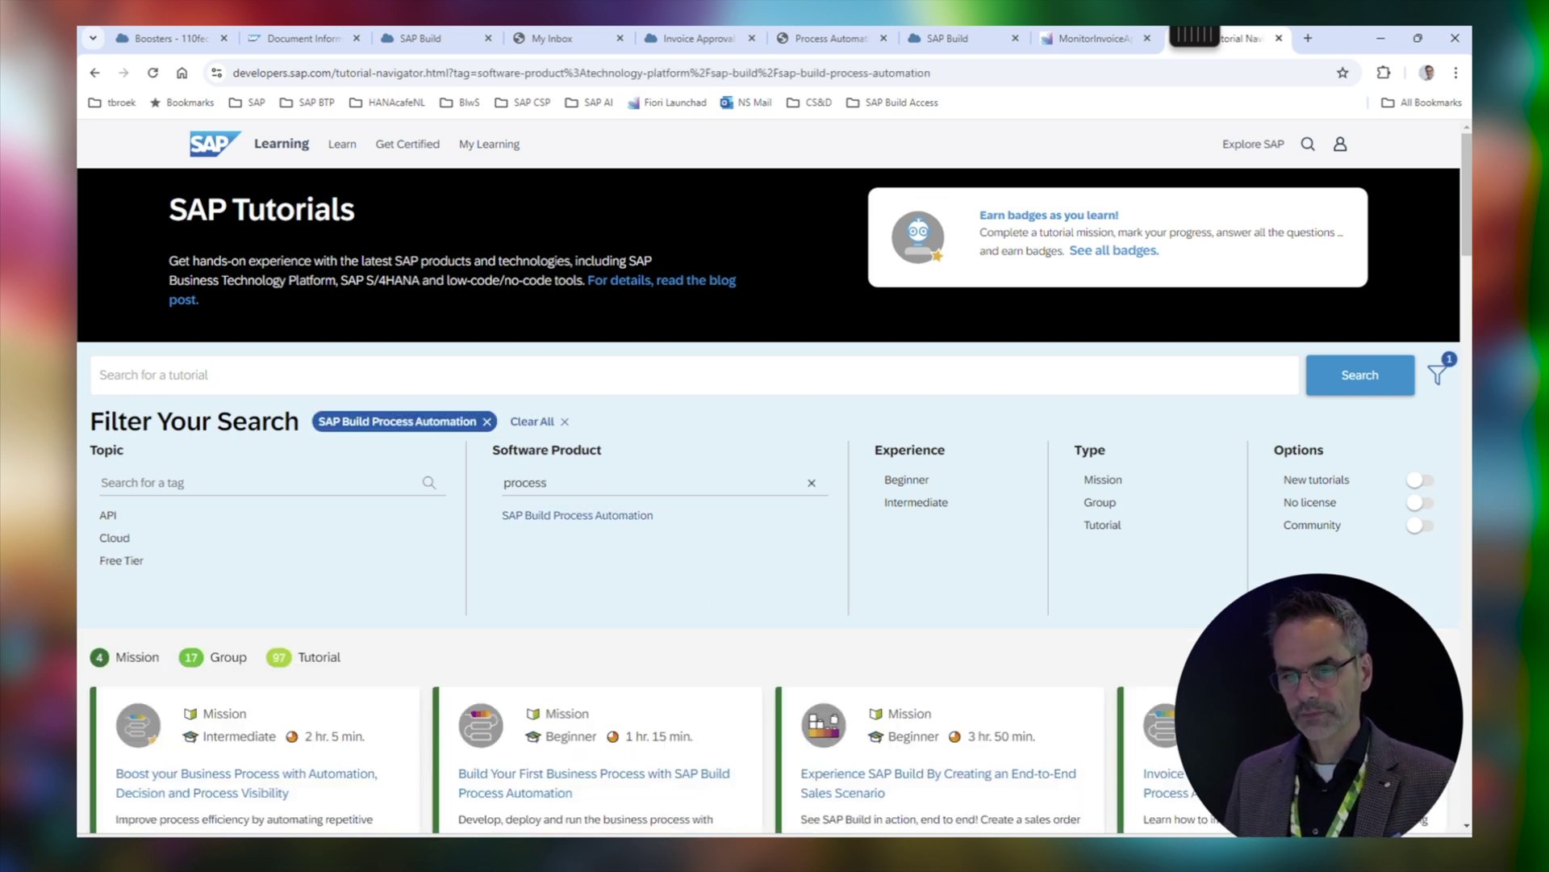
# Search tutorials for 'invoice' and open the mission's Create an Invoice Approval Process tutorial
pyautogui.click(564, 375)
pyautogui.write('invoice')
pyautogui.press('Return')
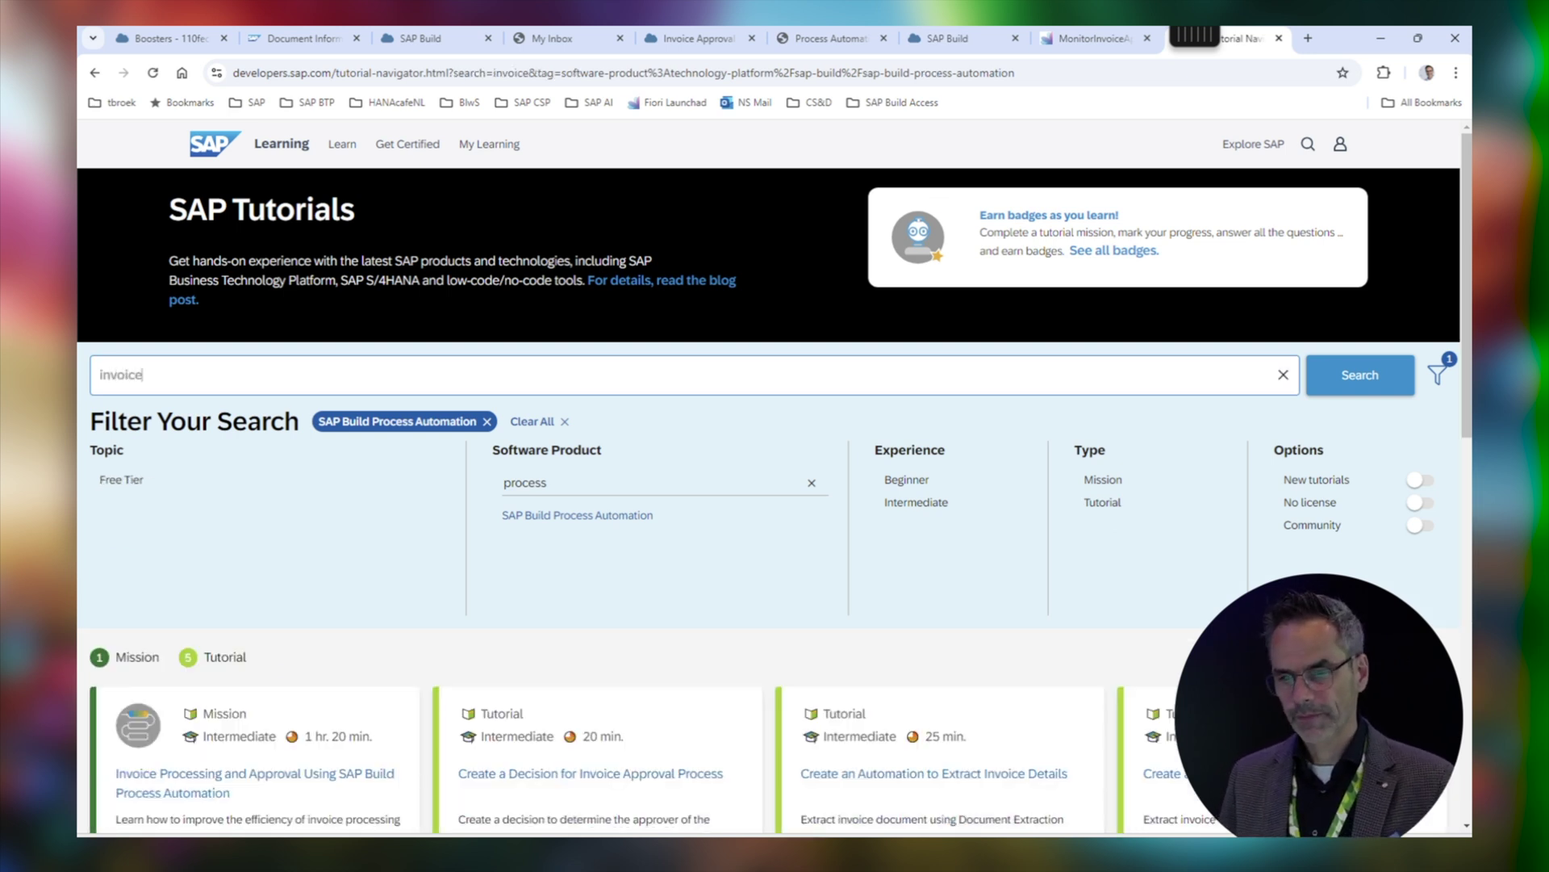
pyautogui.scroll(-3, 162, 727)
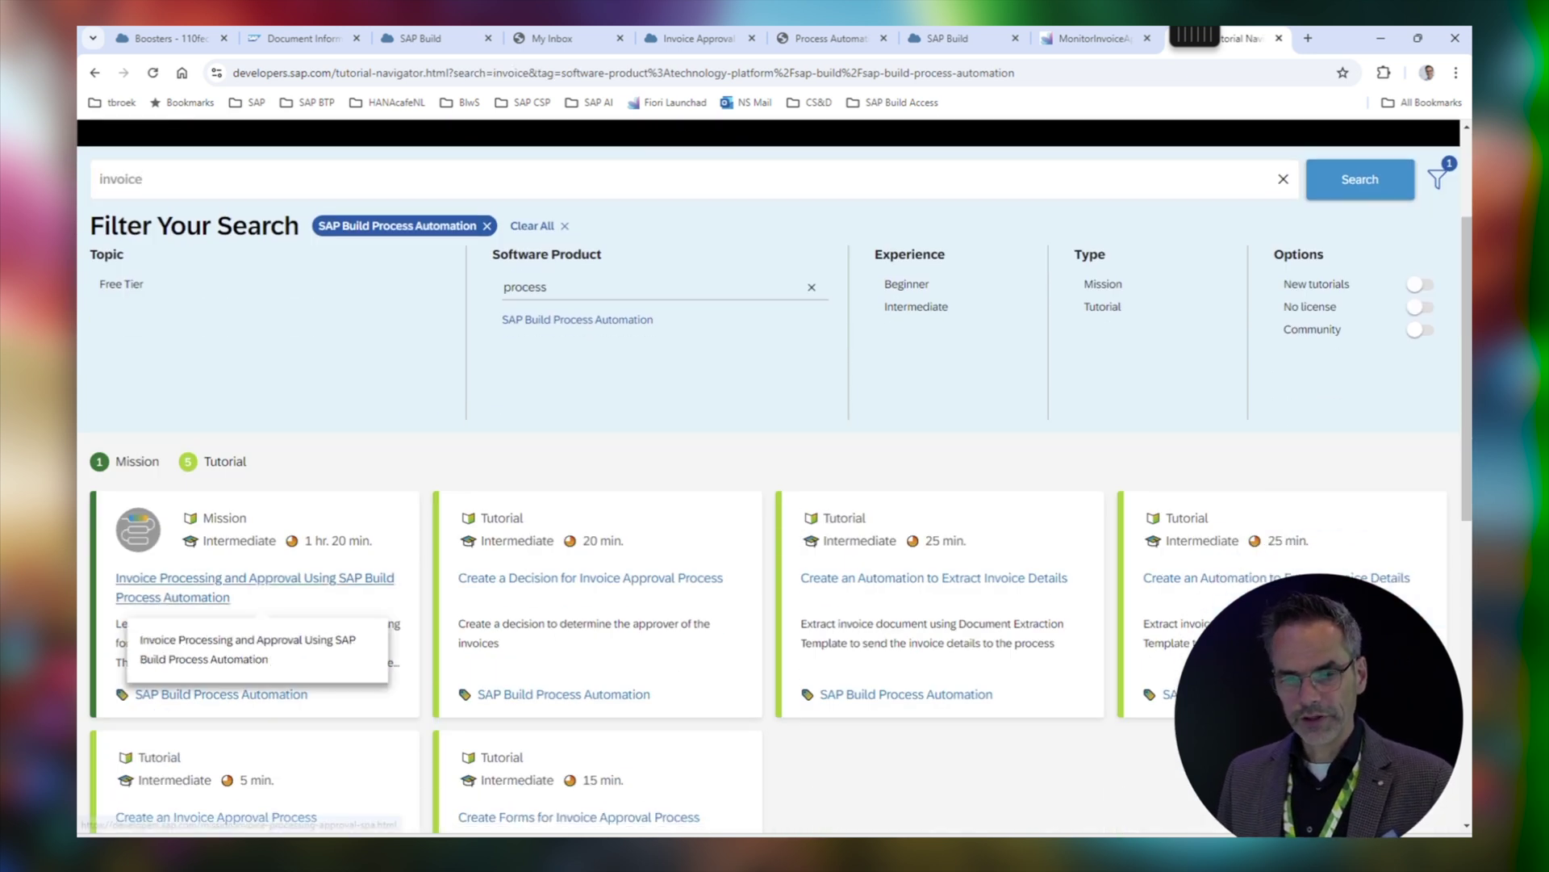
pyautogui.click(161, 597)
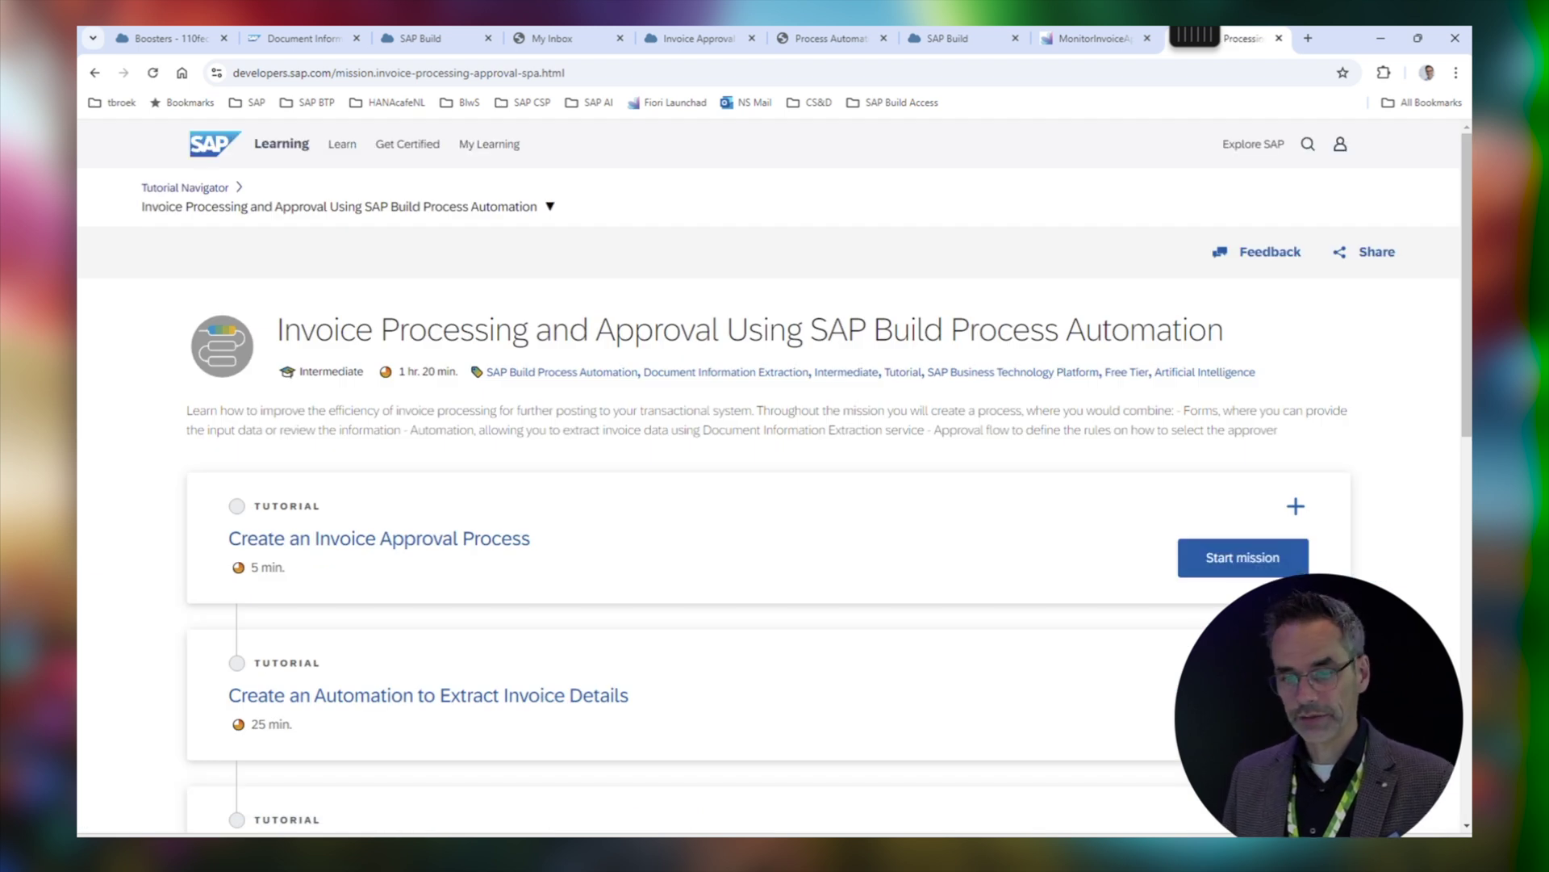
pyautogui.click(380, 538)
pyautogui.scroll(-5, 379, 539)
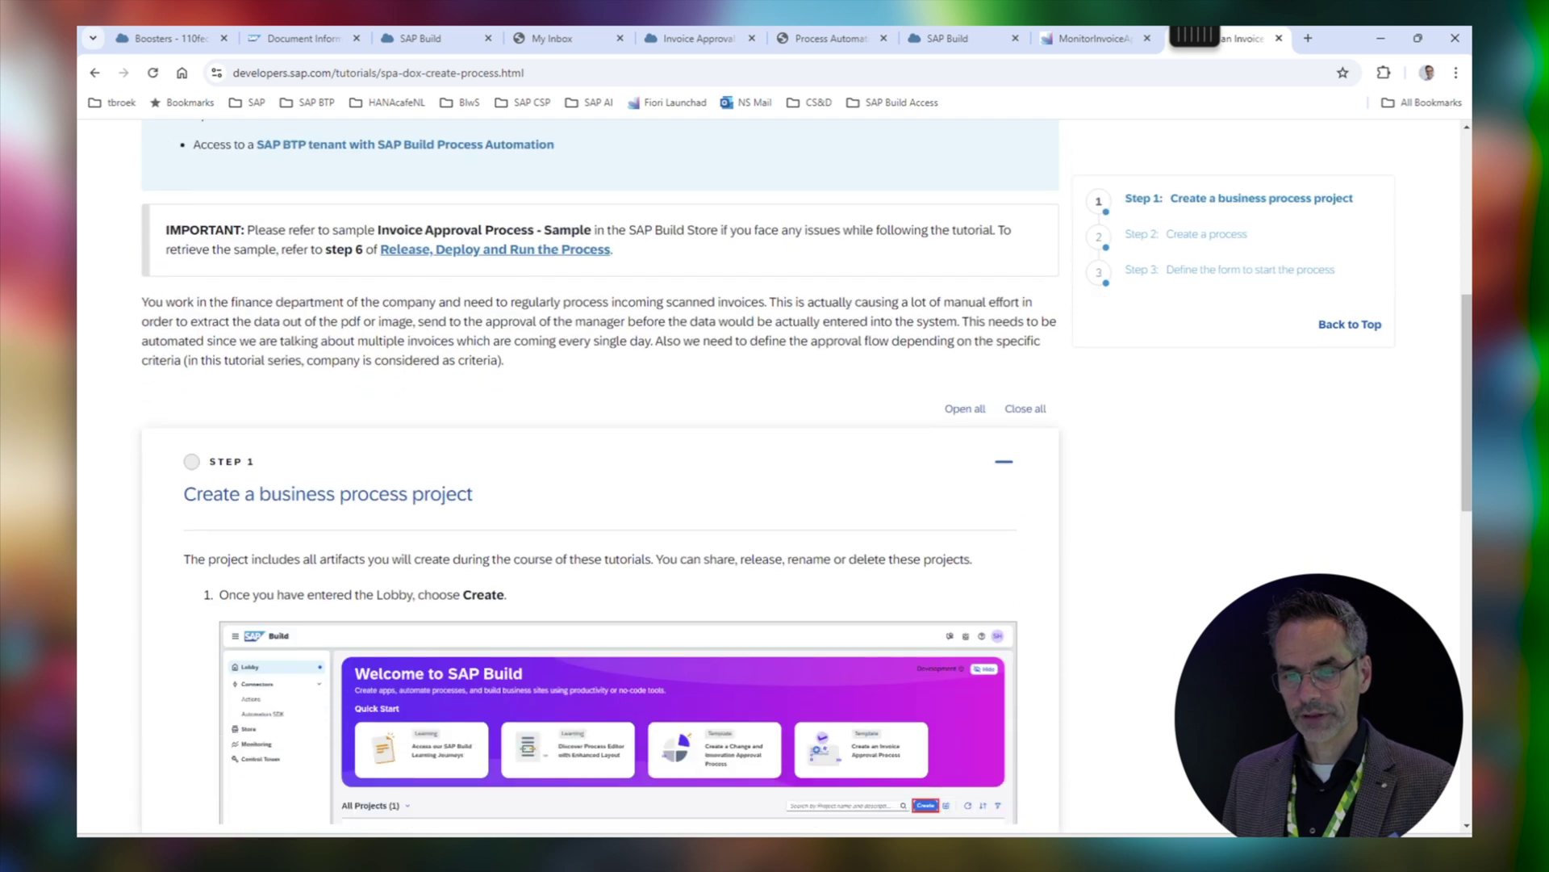
pyautogui.scroll(-3, 598, 484)
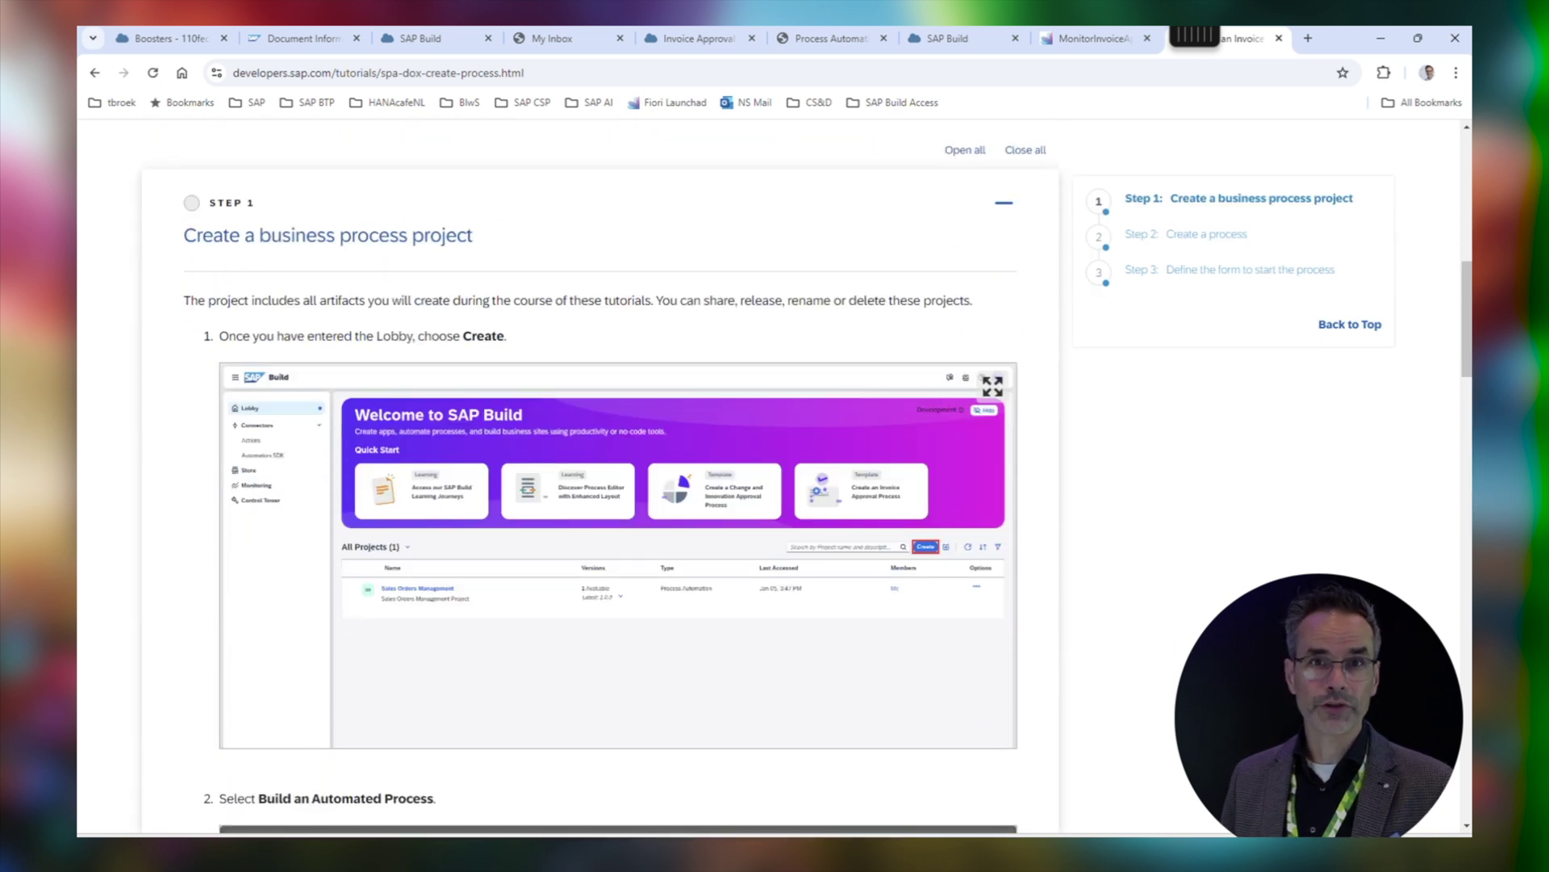